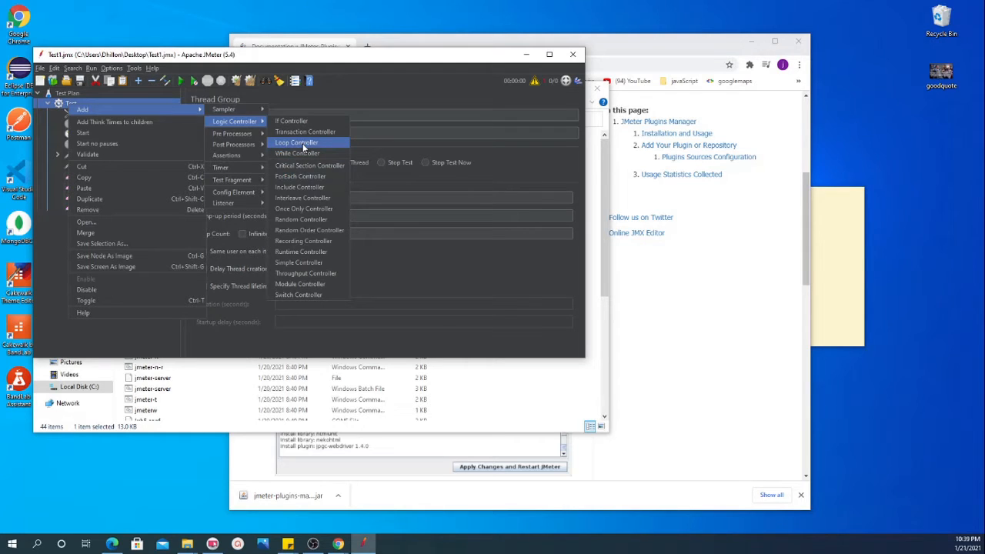
# Step: Add a Loop Controller and a Transaction Controller to the Test thread group
pyautogui.click(297, 143)
pyautogui.click(75, 101)
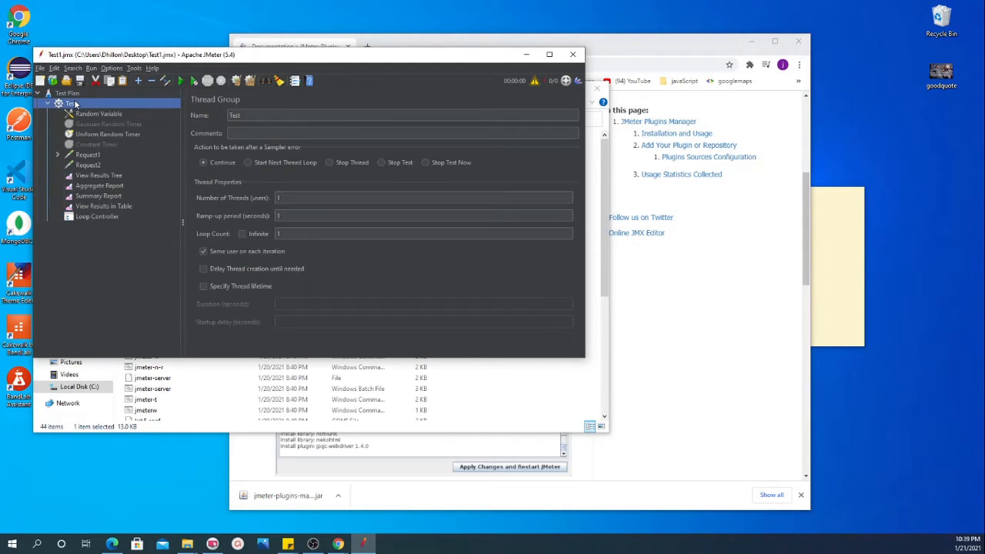
pyautogui.rightClick(75, 100)
pyautogui.moveTo(167, 107)
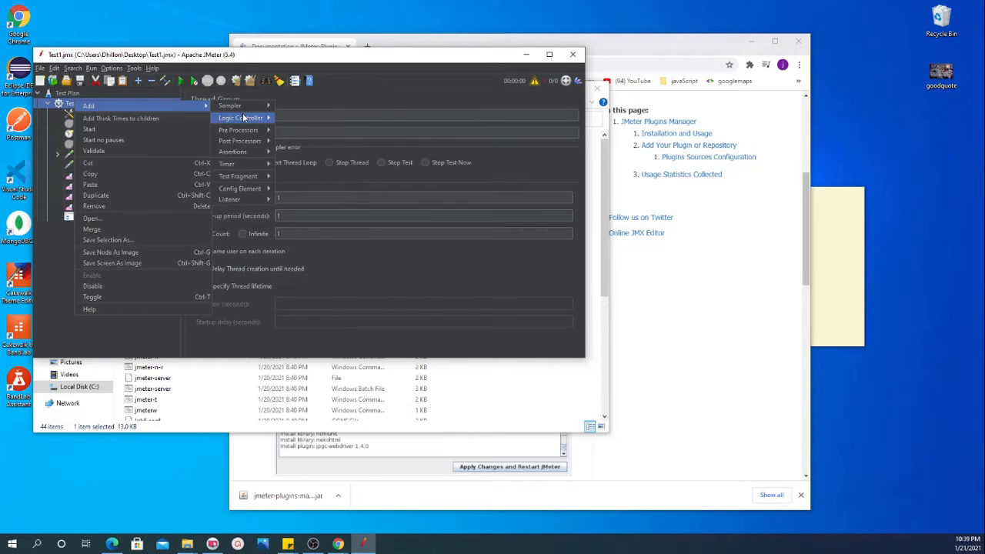
pyautogui.moveTo(246, 118)
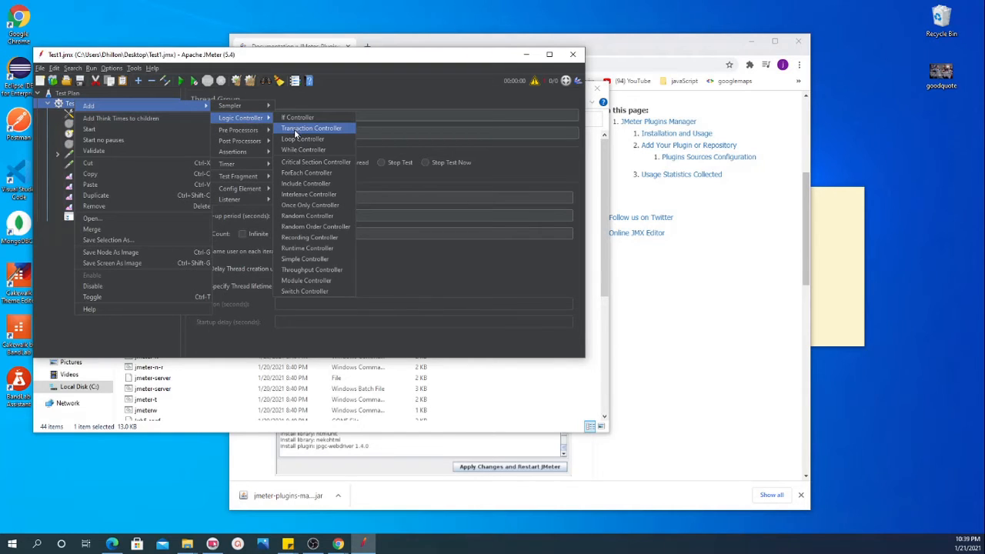
pyautogui.click(294, 128)
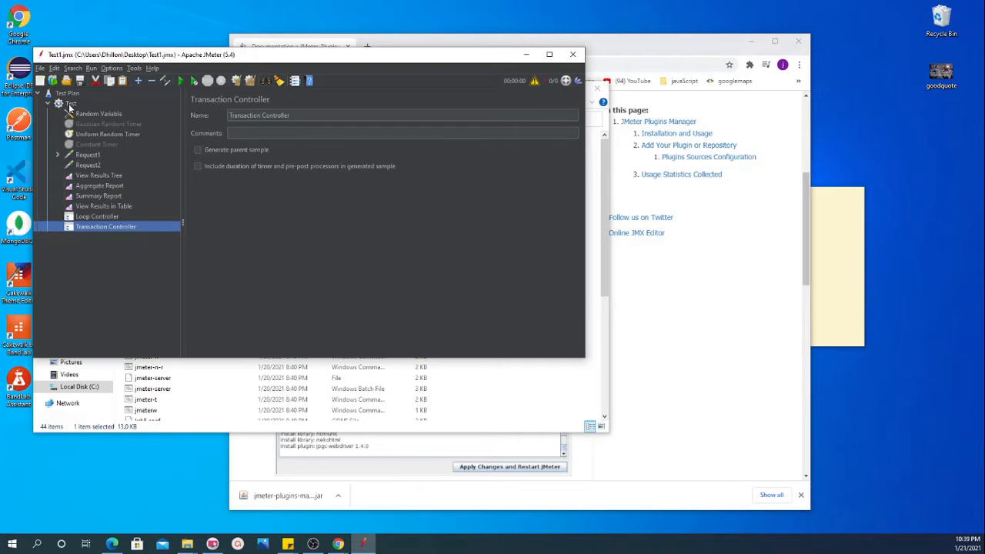
# Step: Move the Loop Controller directly below Request2 and nest a duplicate of Request2 inside it
pyautogui.click(100, 215)
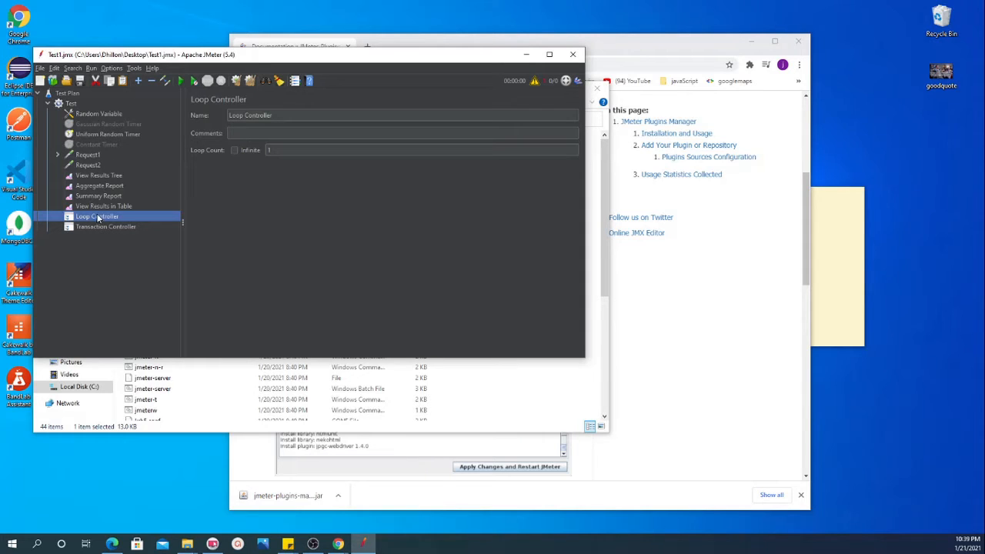
pyautogui.moveTo(82, 153); pyautogui.dragTo(97, 177)
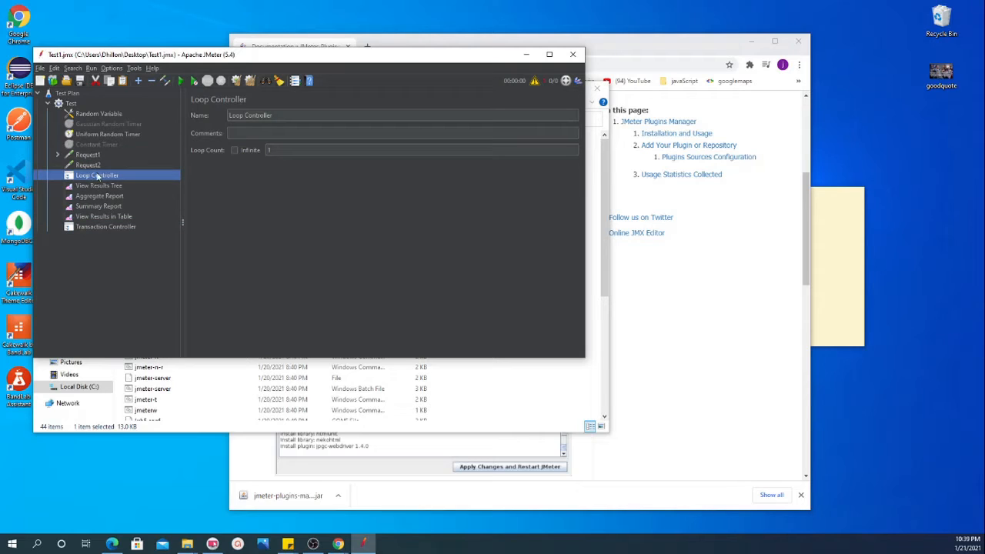
pyautogui.click(87, 166)
pyautogui.rightClick(87, 168)
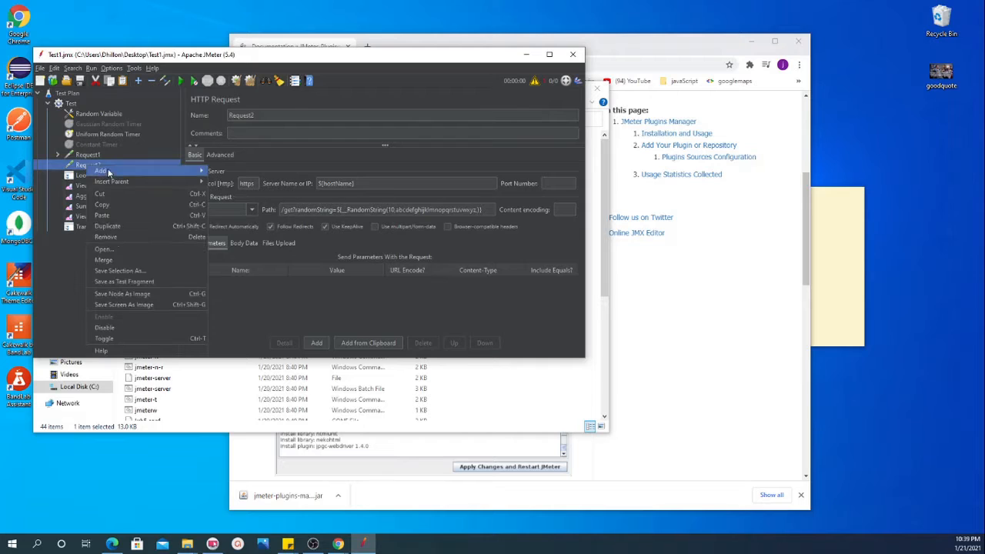
pyautogui.click(128, 227)
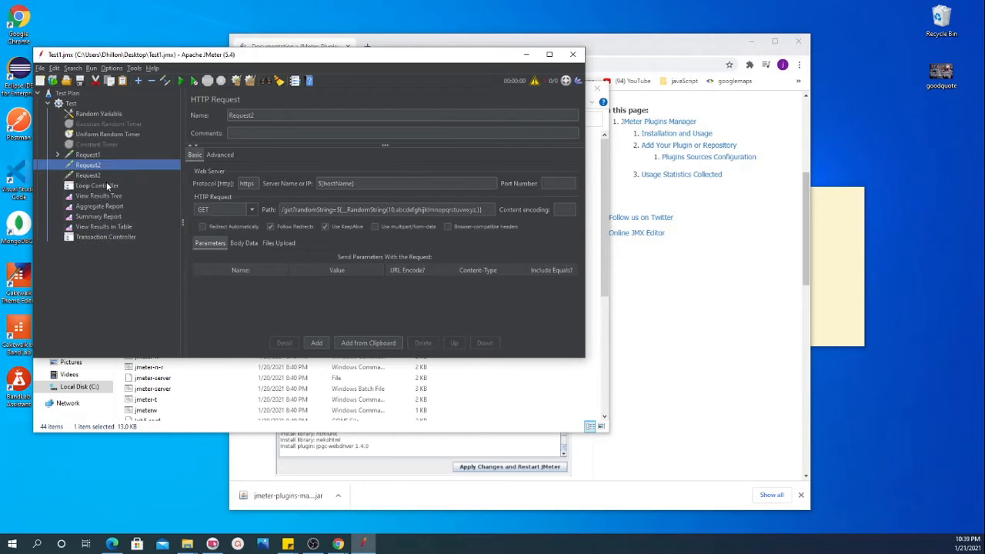
pyautogui.click(96, 176)
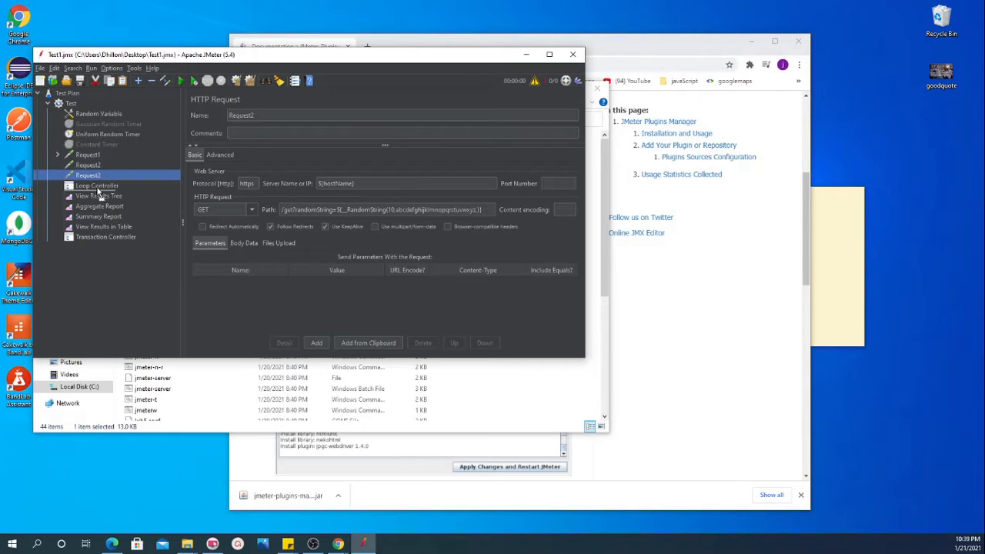
pyautogui.moveTo(99, 193); pyautogui.dragTo(93, 179)
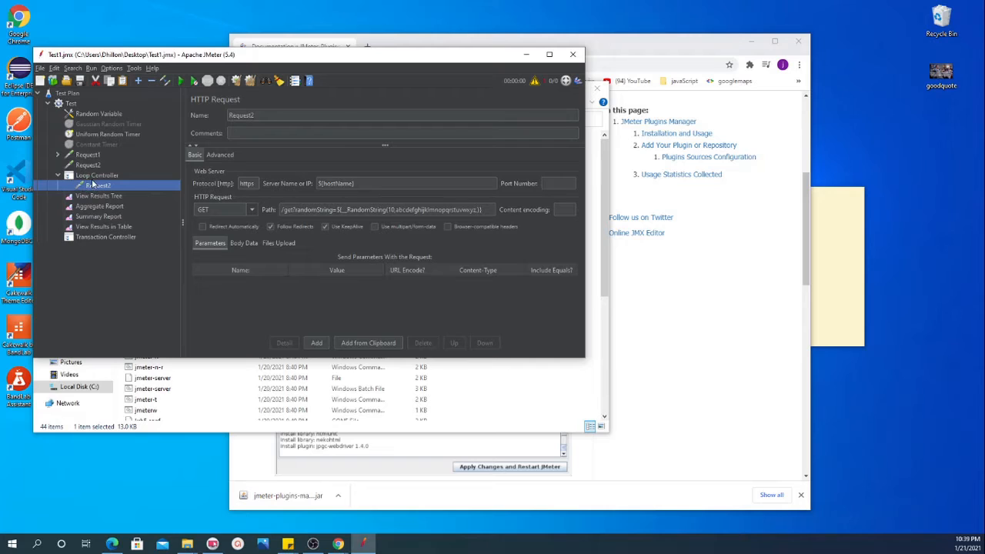
# Step: Set the Loop Controller's loop count to 2 and collapse its branch in the test plan tree
pyautogui.click(97, 176)
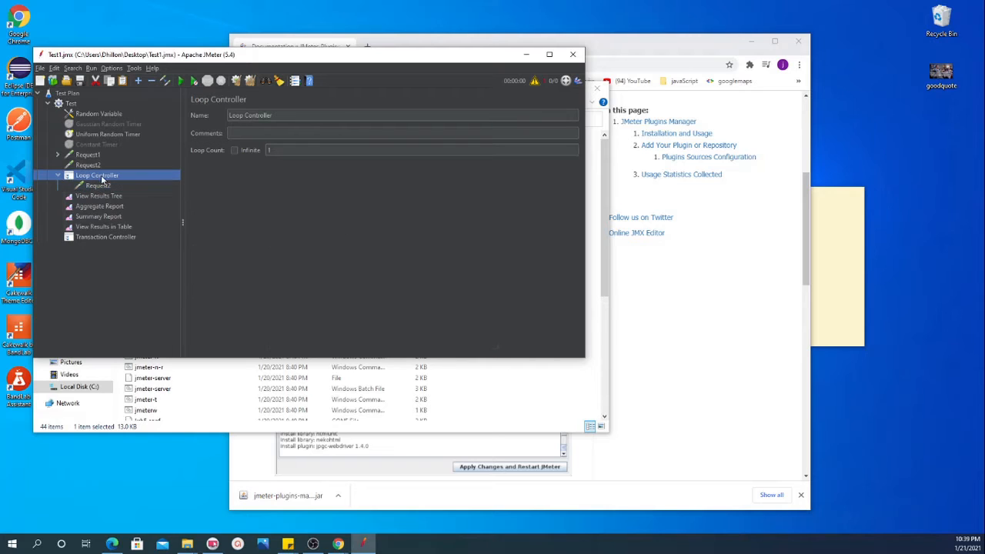
pyautogui.click(284, 150)
pyautogui.write('2')
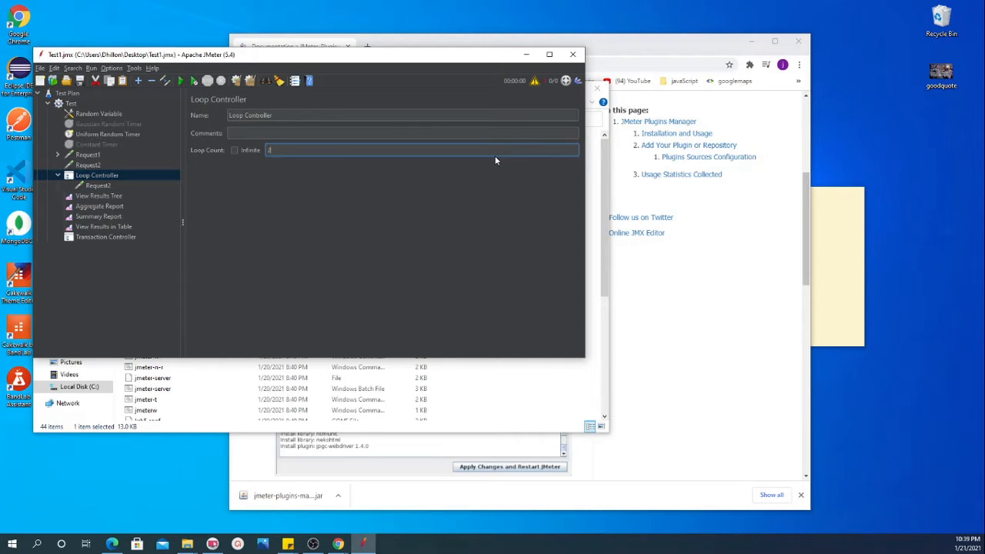
pyautogui.click(58, 176)
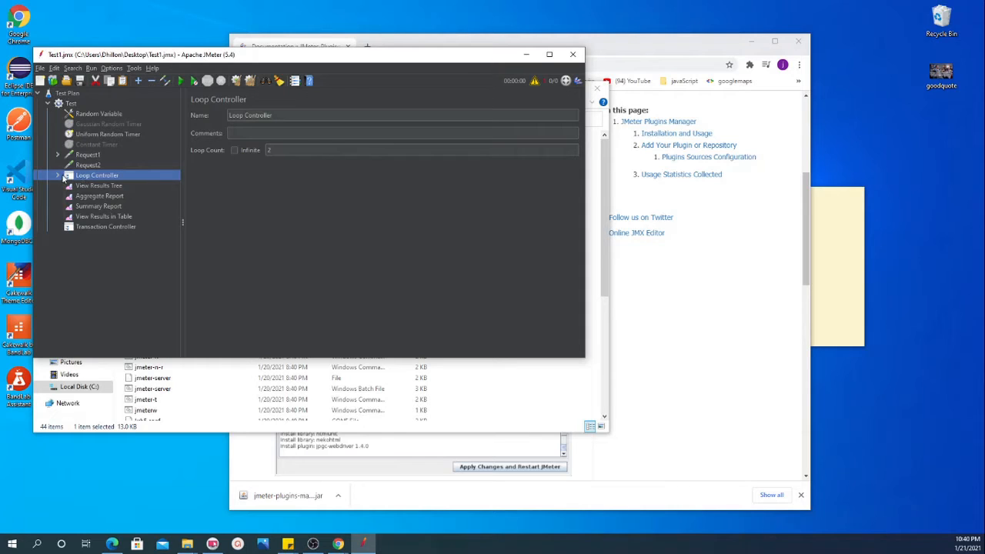
pyautogui.click(58, 176)
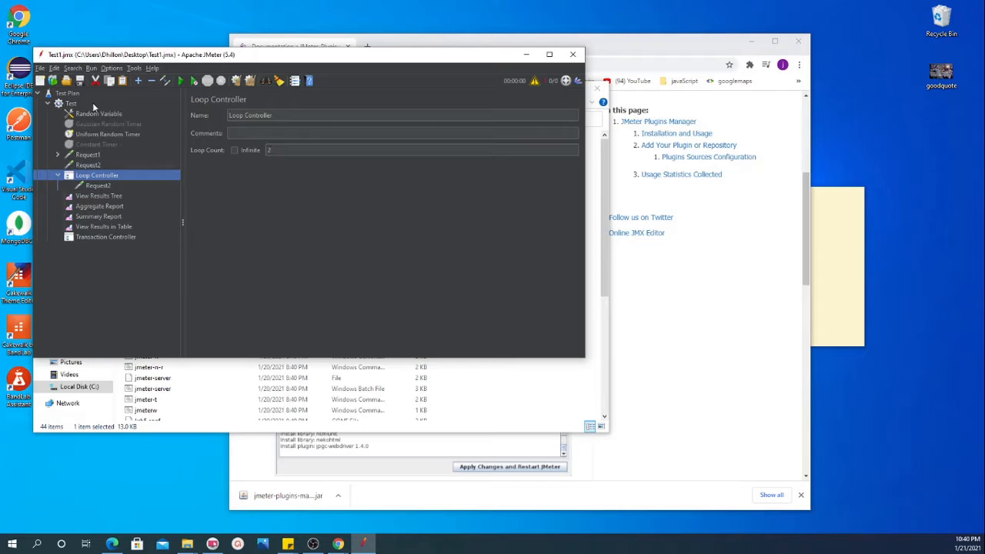
pyautogui.click(271, 150)
pyautogui.click(59, 176)
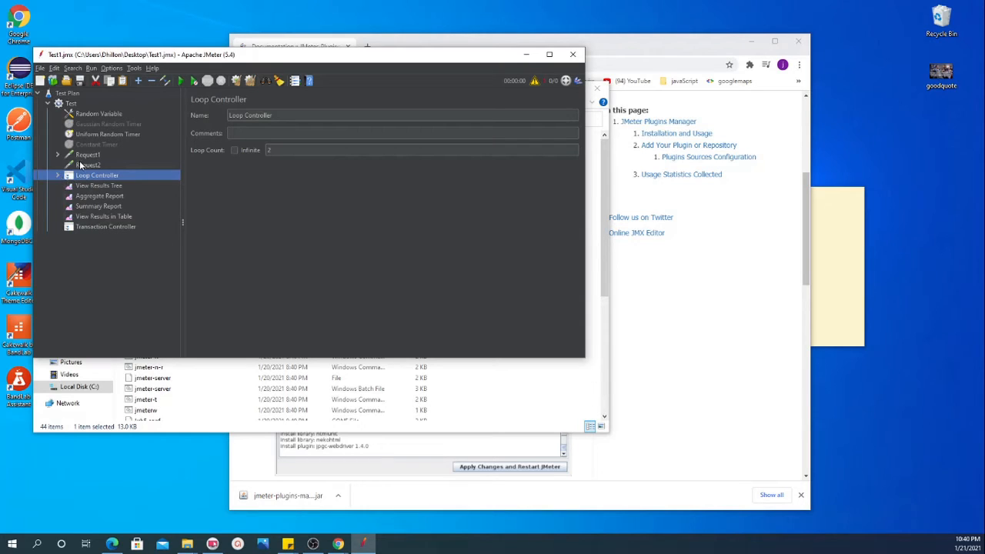
# Step: Move the Transaction Controller directly above the Loop Controller and nest two duplicates of Request2 inside it
pyautogui.click(97, 226)
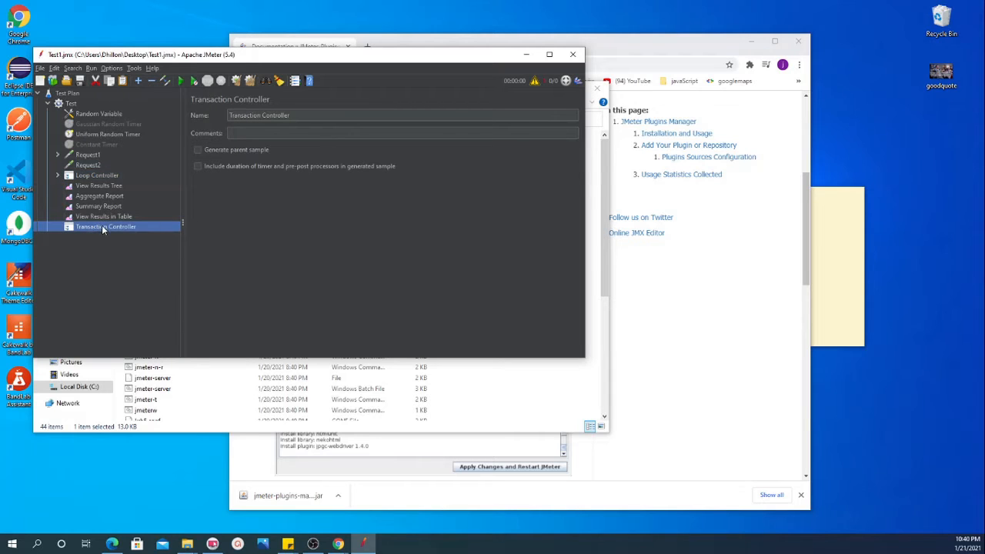
pyautogui.moveTo(103, 226); pyautogui.dragTo(89, 176)
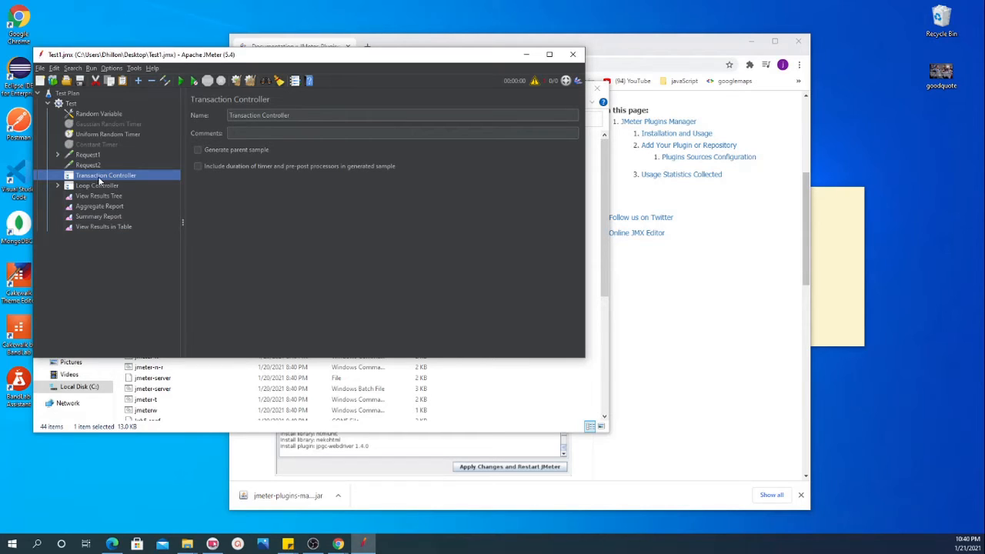
pyautogui.rightClick(88, 165)
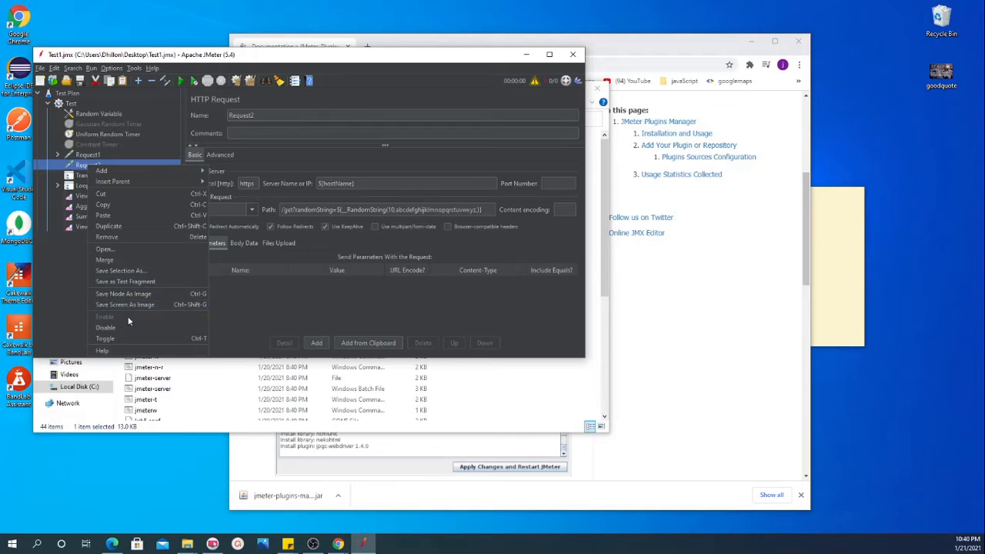
pyautogui.click(116, 226)
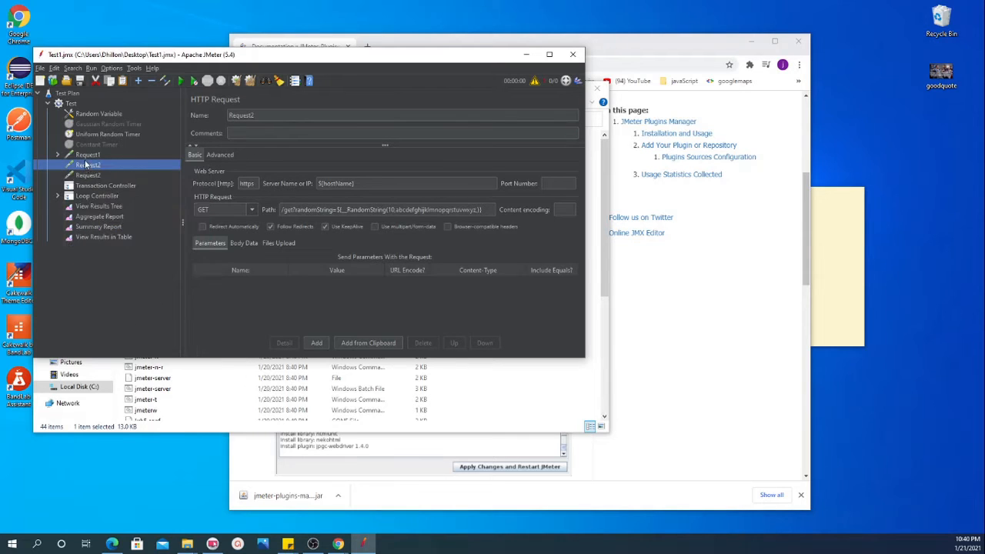
pyautogui.rightClick(90, 176)
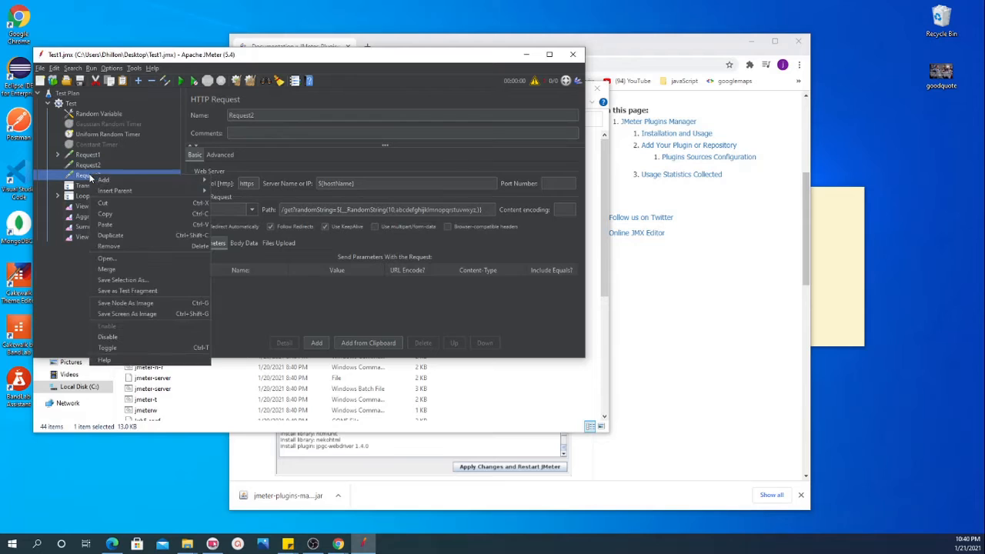
pyautogui.click(120, 235)
pyautogui.click(91, 186)
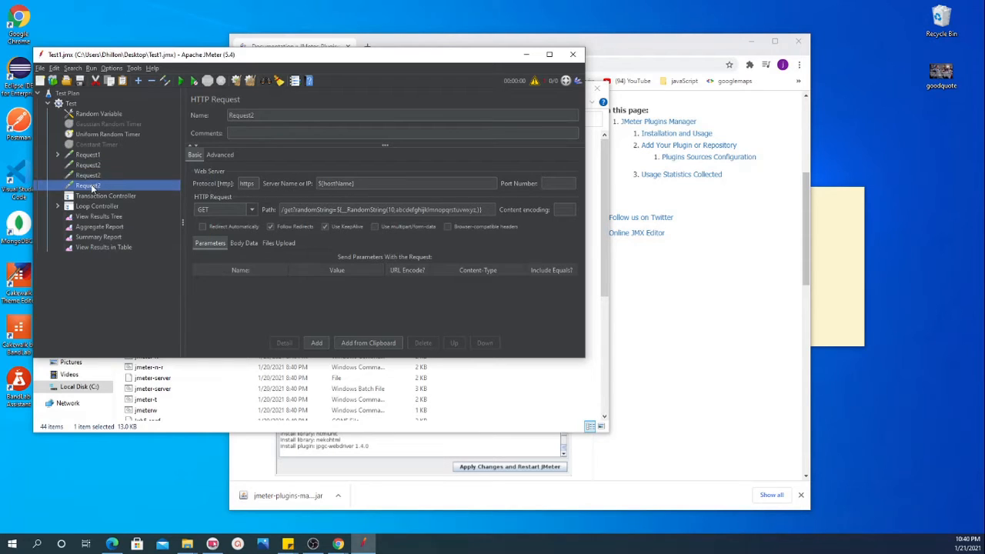
pyautogui.keyDown('ctrl'); pyautogui.click(97, 177); pyautogui.keyUp('ctrl')
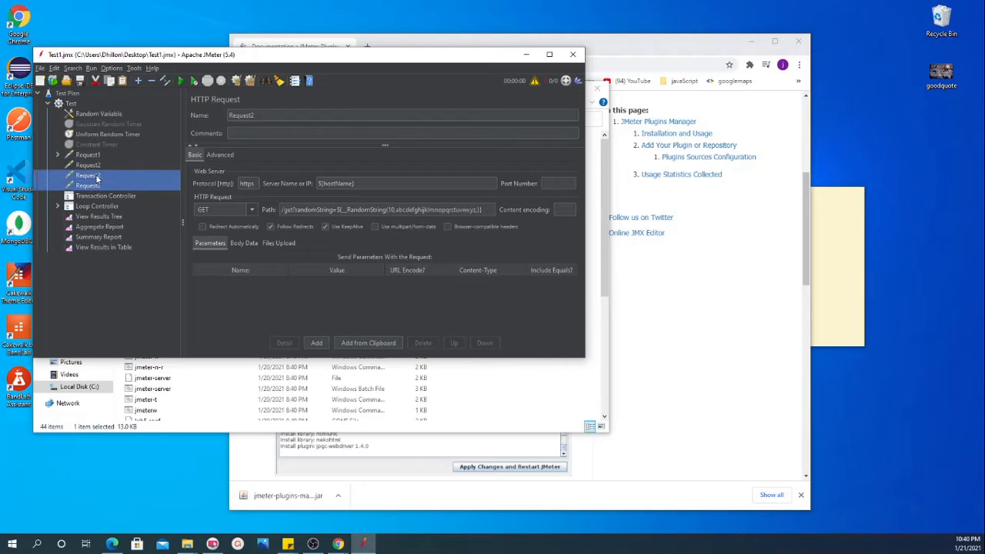
pyautogui.moveTo(101, 195); pyautogui.dragTo(103, 177)
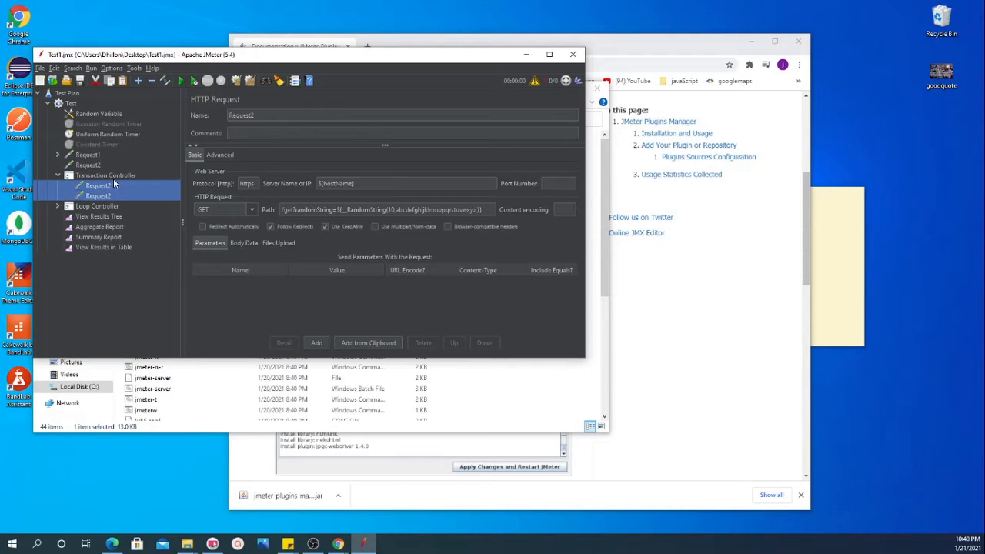
# Step: Run the test plan with View Results Tree open and examine the Transaction Controller's sampler result
pyautogui.click(102, 176)
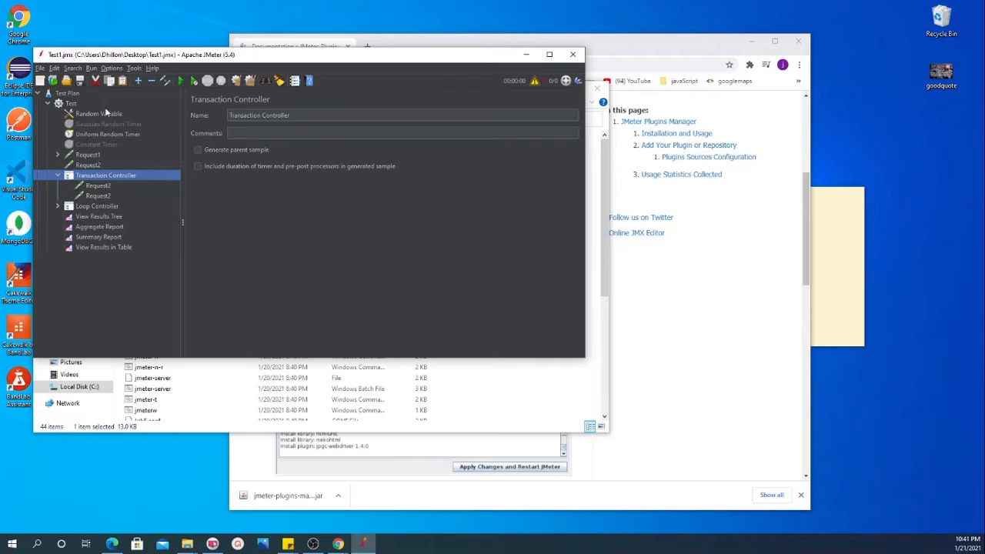
pyautogui.click(95, 217)
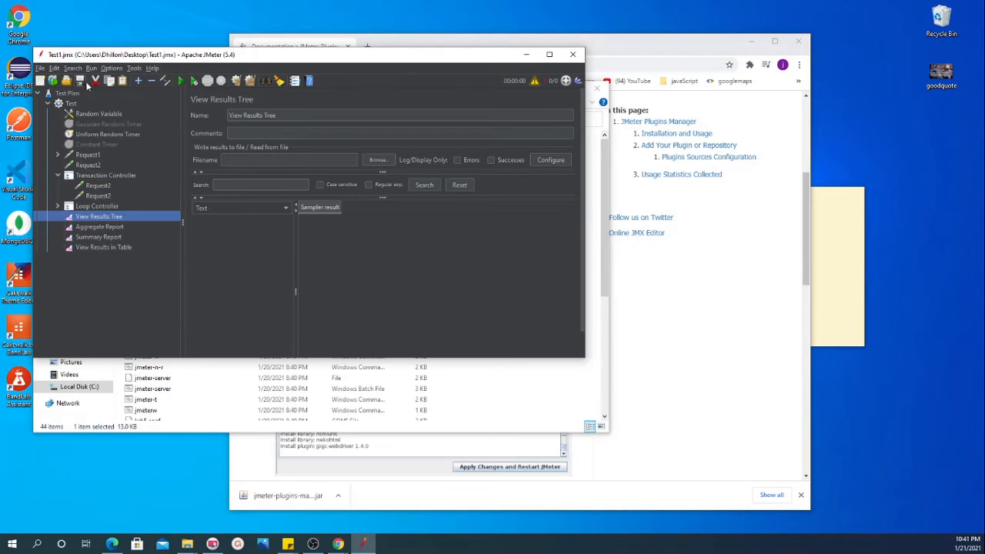
pyautogui.click(180, 81)
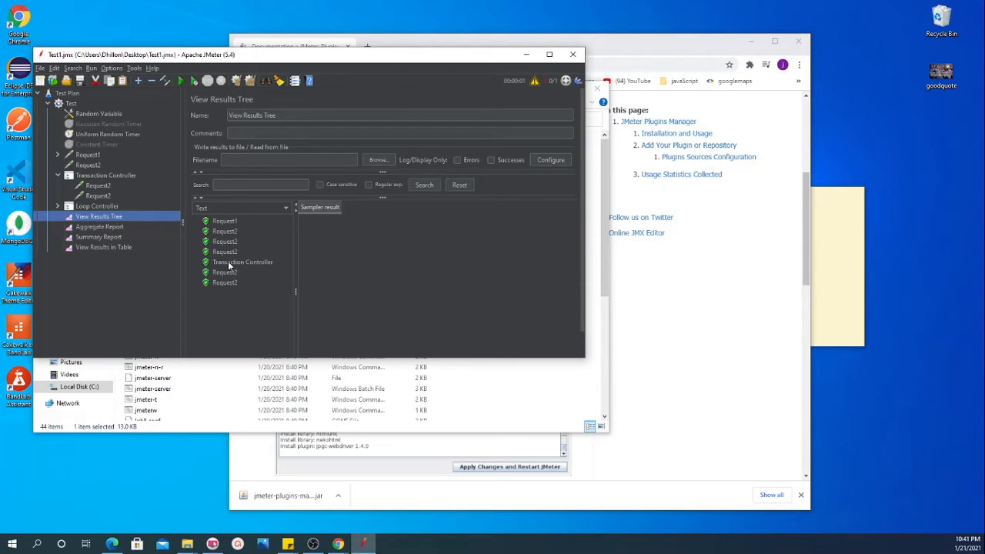
pyautogui.click(229, 263)
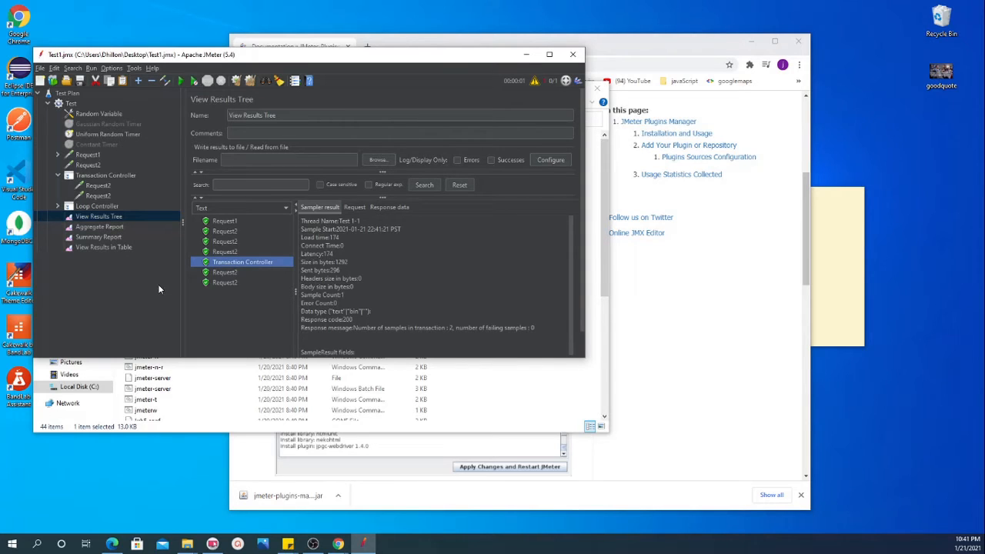
pyautogui.scroll(-2, 381, 277)
pyautogui.scroll(2, 381, 277)
# Step: Rename the two requests inside the Transaction Controller as Request3 and Request4
pyautogui.click(95, 175)
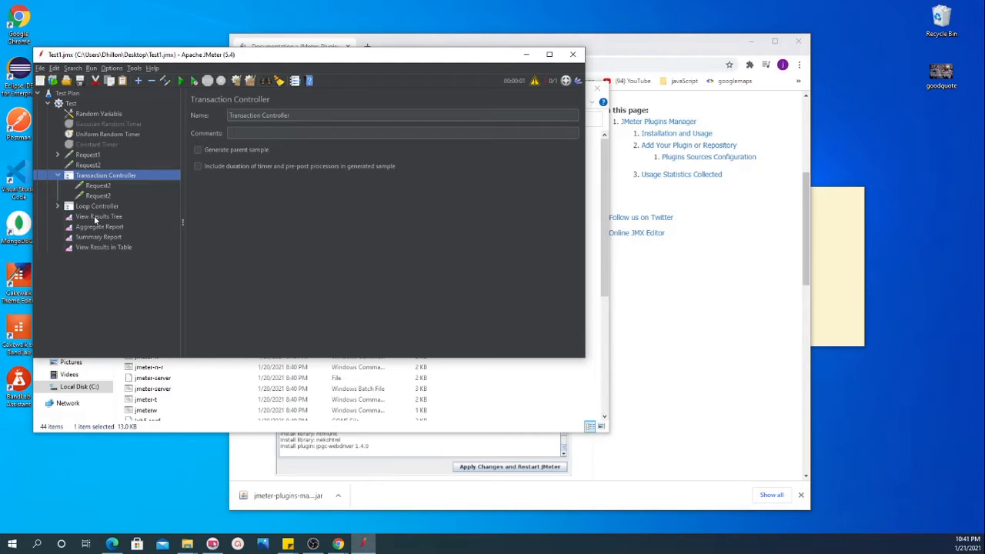
pyautogui.click(94, 165)
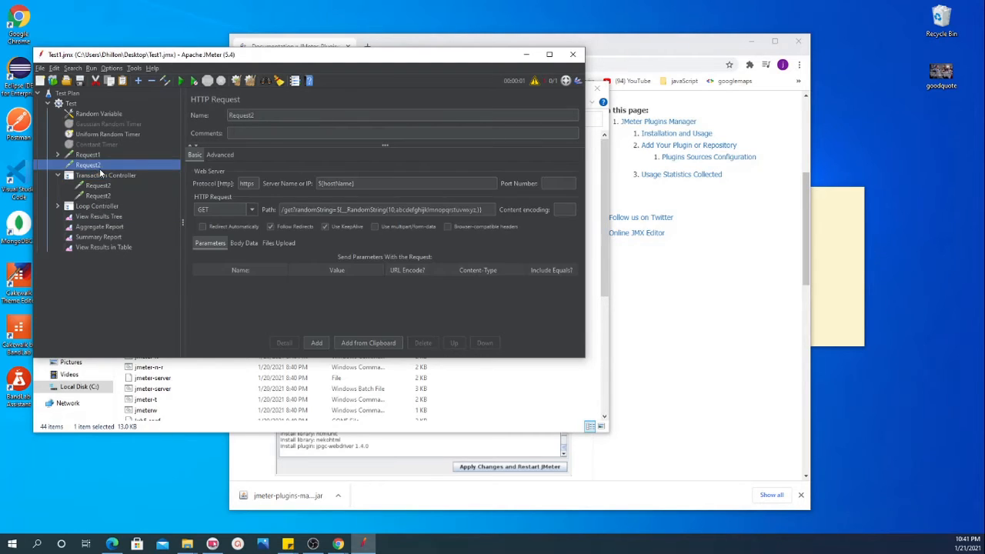
pyautogui.click(103, 186)
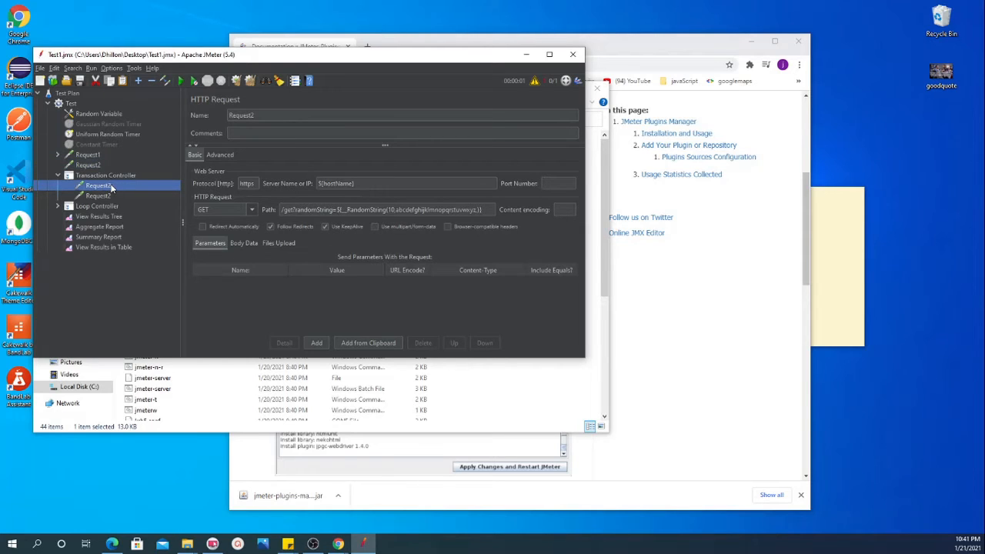
pyautogui.click(259, 115)
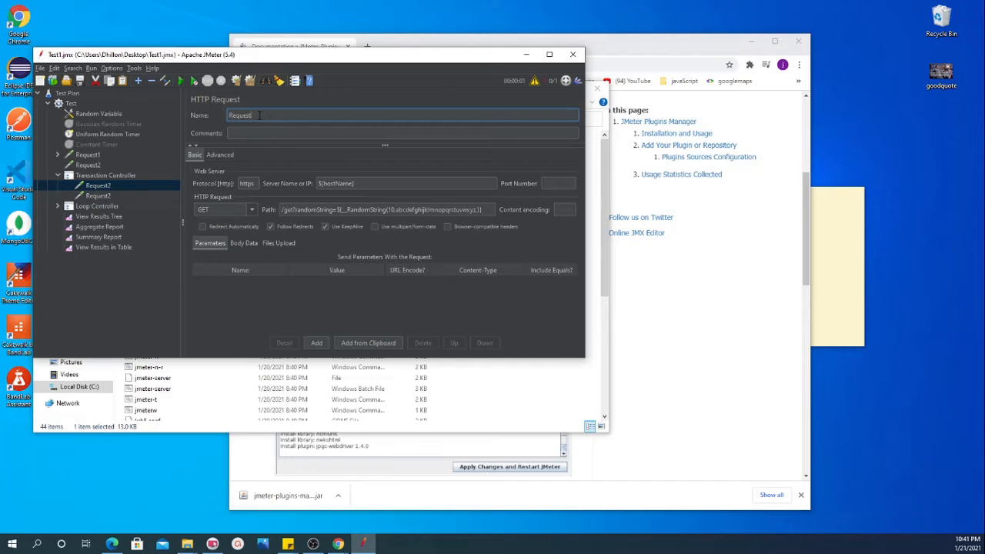
pyautogui.click(110, 197)
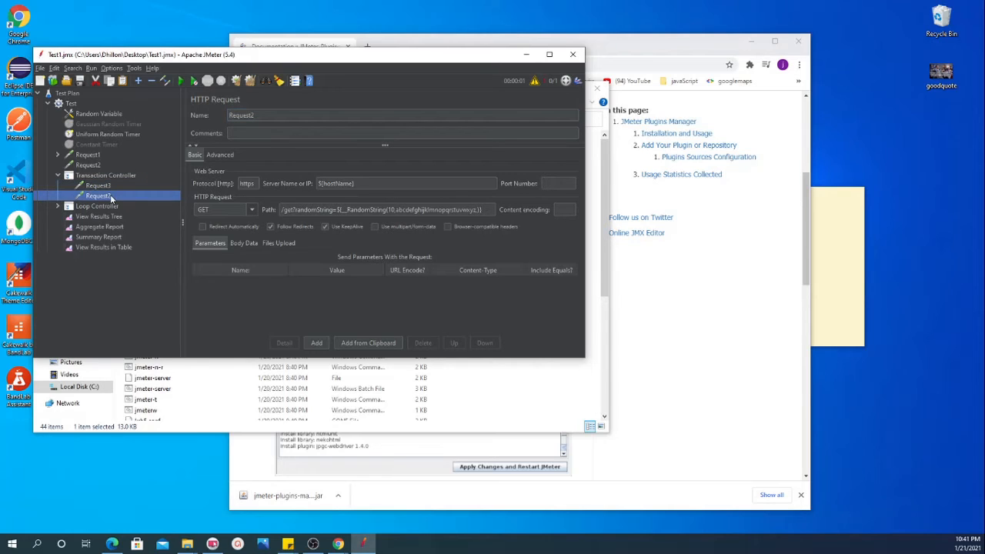
pyautogui.click(262, 115)
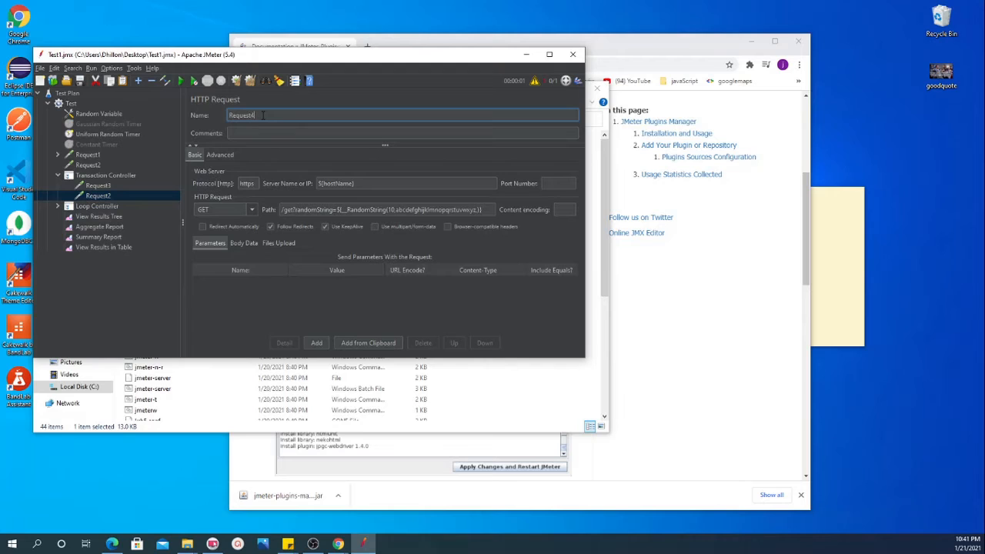
# Step: Rename the request inside the Loop Controller as Request5 and save the test plan
pyautogui.click(102, 205)
pyautogui.click(58, 205)
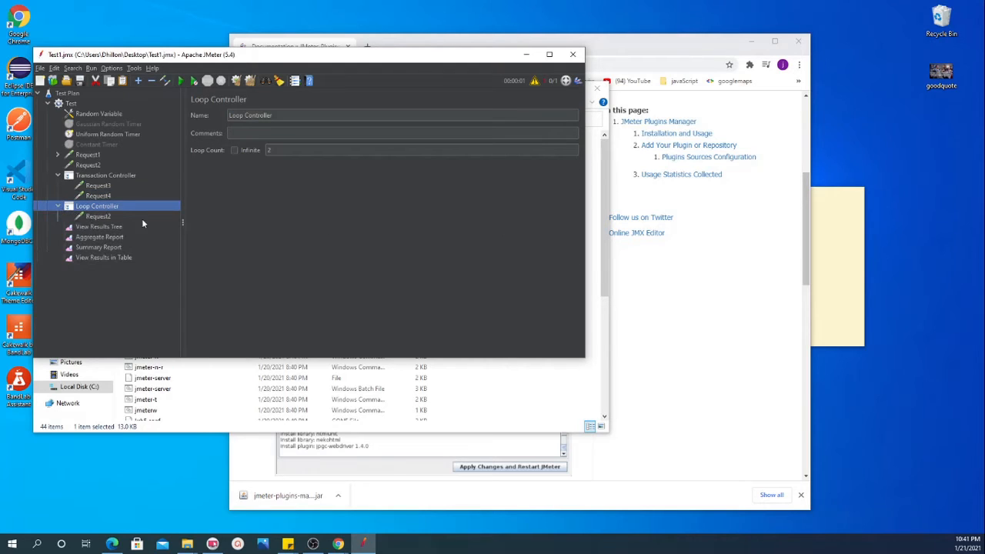
pyautogui.click(102, 219)
pyautogui.click(254, 115)
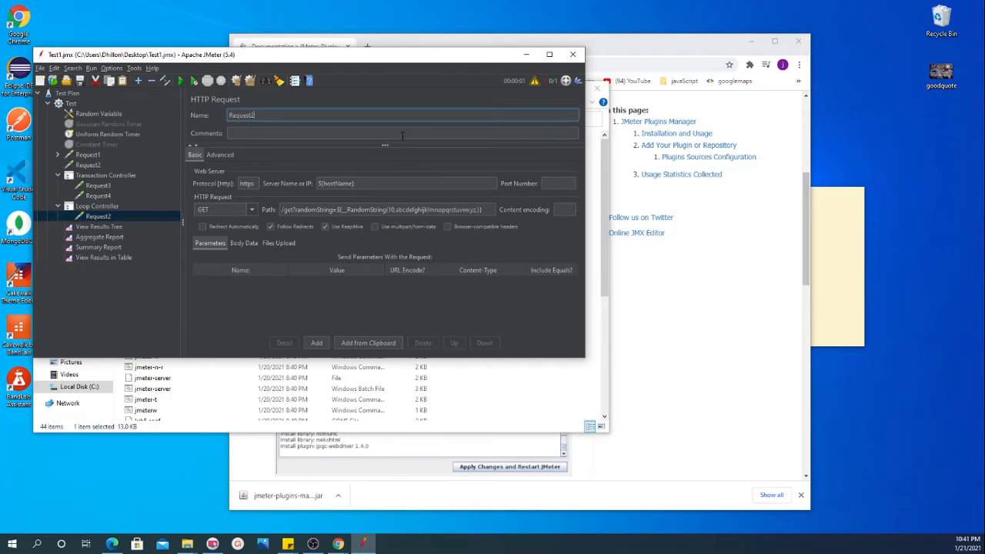
pyautogui.write('4')
pyautogui.press('BackSpace')
pyautogui.write('5')
pyautogui.click(80, 81)
# Step: Clear all previous results and run the test plan with View Results Tree open
pyautogui.click(106, 238)
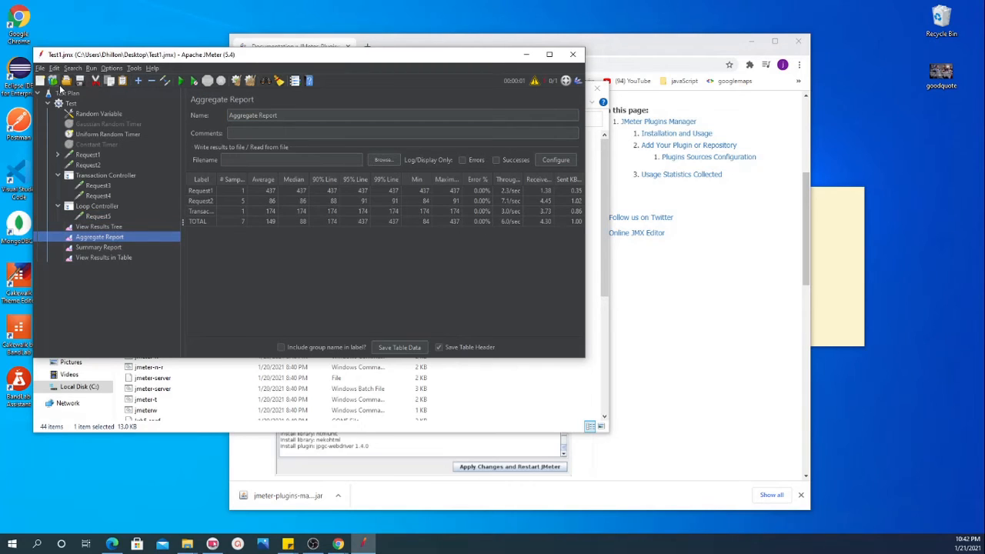
pyautogui.click(248, 81)
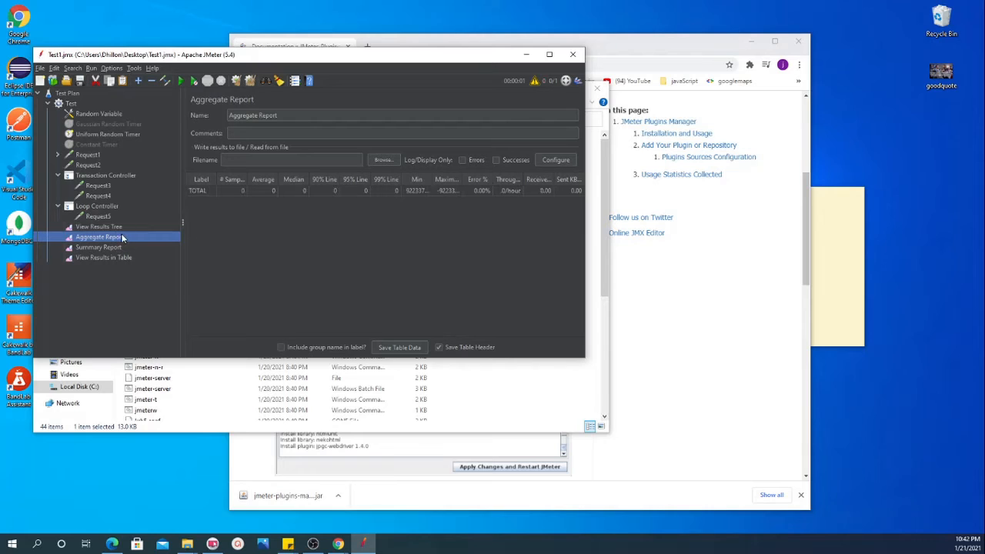
pyautogui.click(97, 228)
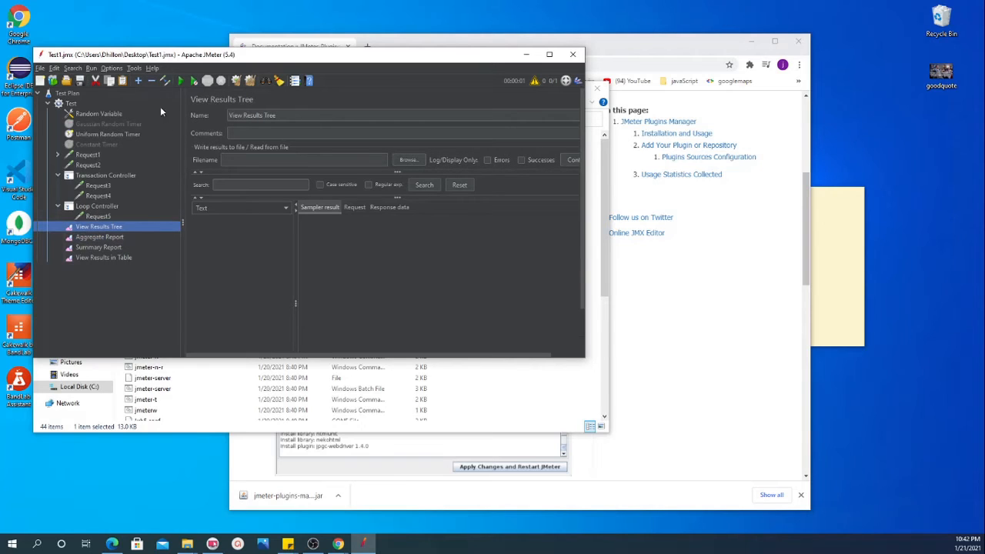
pyautogui.click(181, 82)
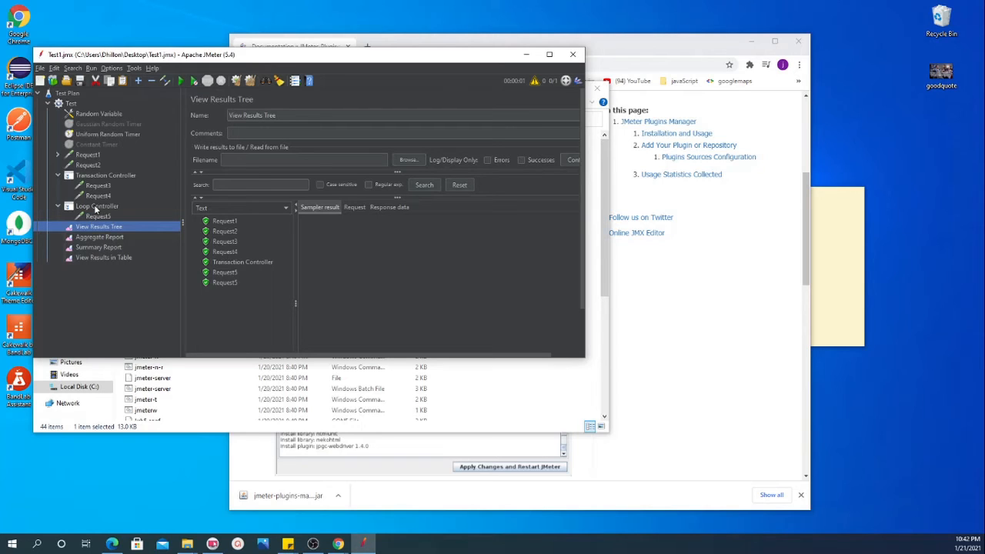
# Step: Check both Request5 results against the loop counts of the Loop Controller and the Test thread group
pyautogui.click(246, 271)
pyautogui.click(230, 283)
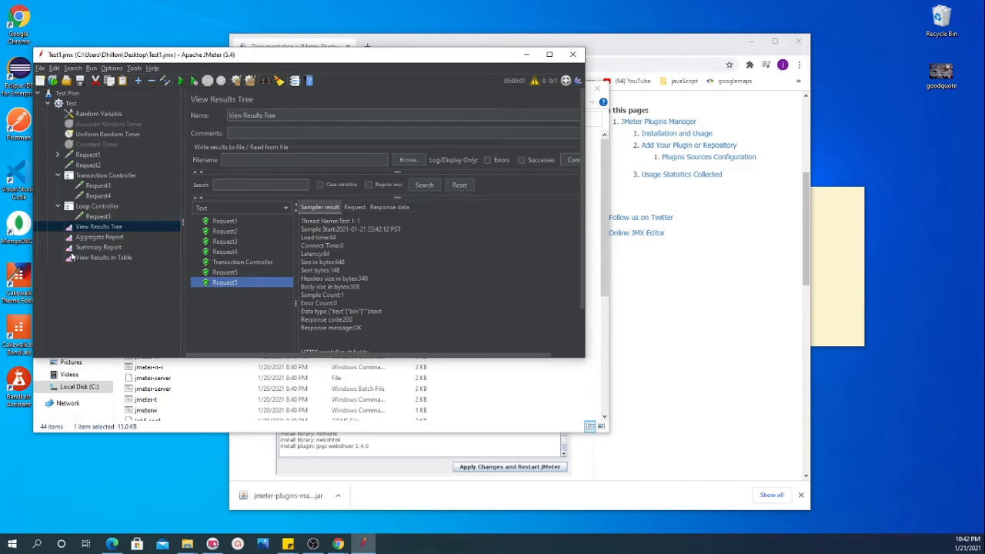
pyautogui.click(94, 207)
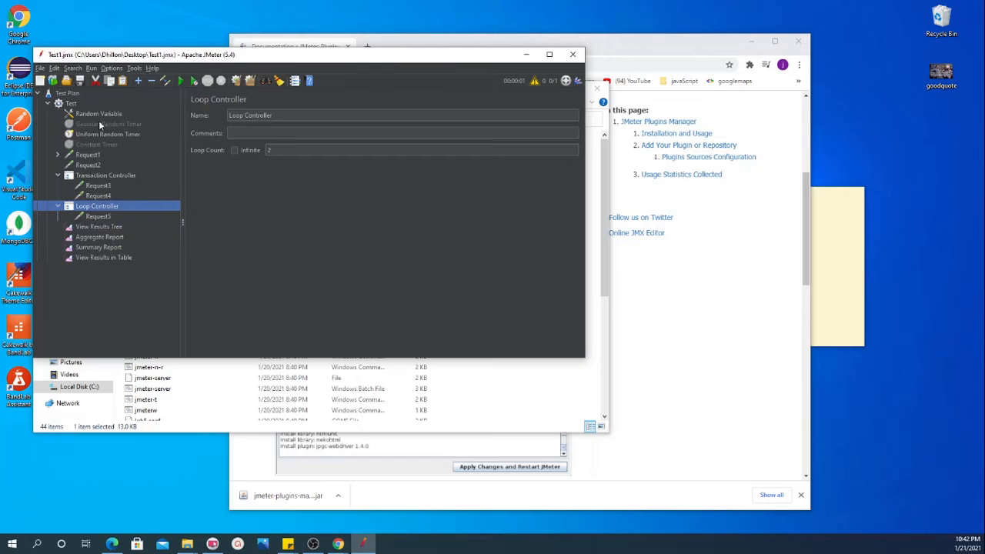
pyautogui.click(70, 103)
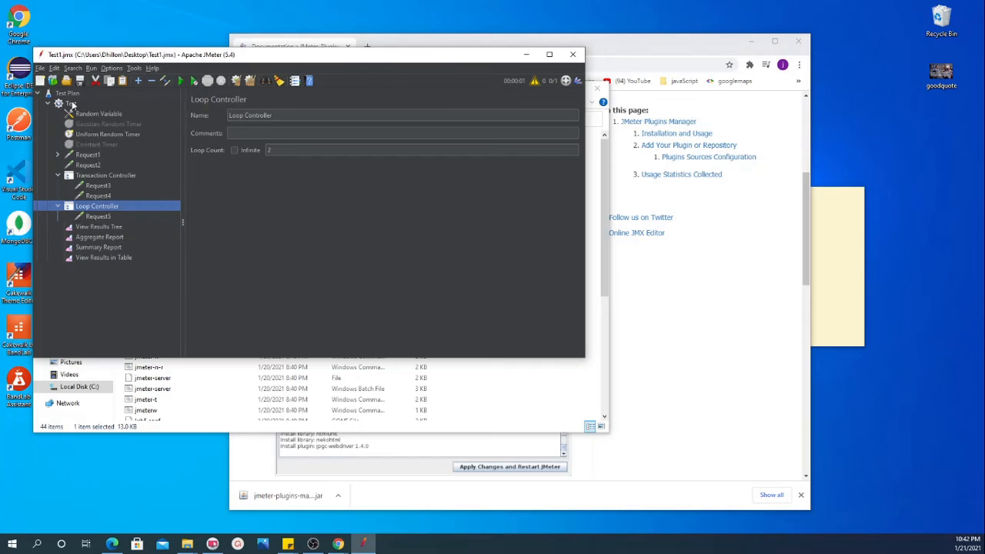
pyautogui.click(97, 207)
pyautogui.click(99, 227)
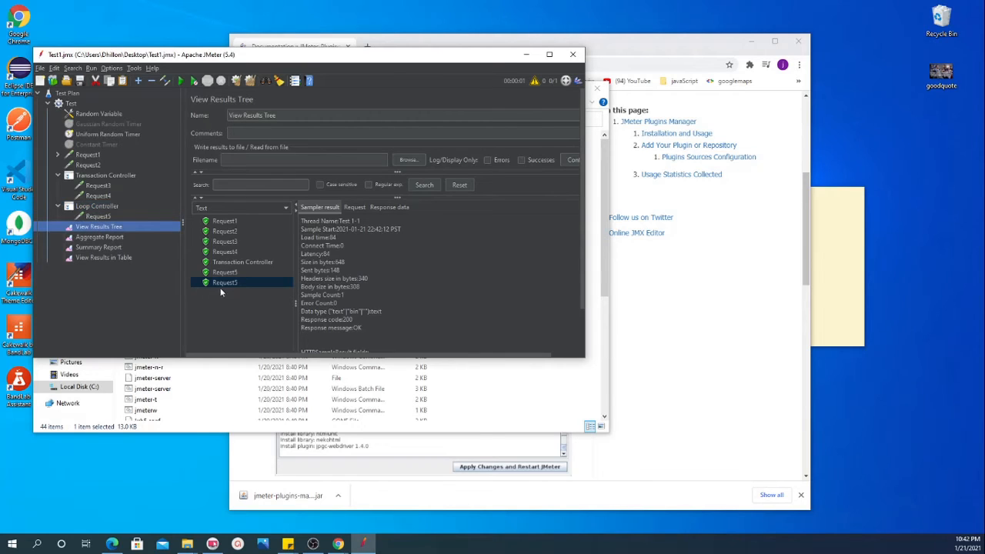
# Step: Compare the load times of Request3 and Request4 with the Transaction Controller's sampler result in View Results Tree
pyautogui.click(86, 176)
pyautogui.click(94, 228)
pyautogui.click(224, 244)
pyautogui.click(225, 249)
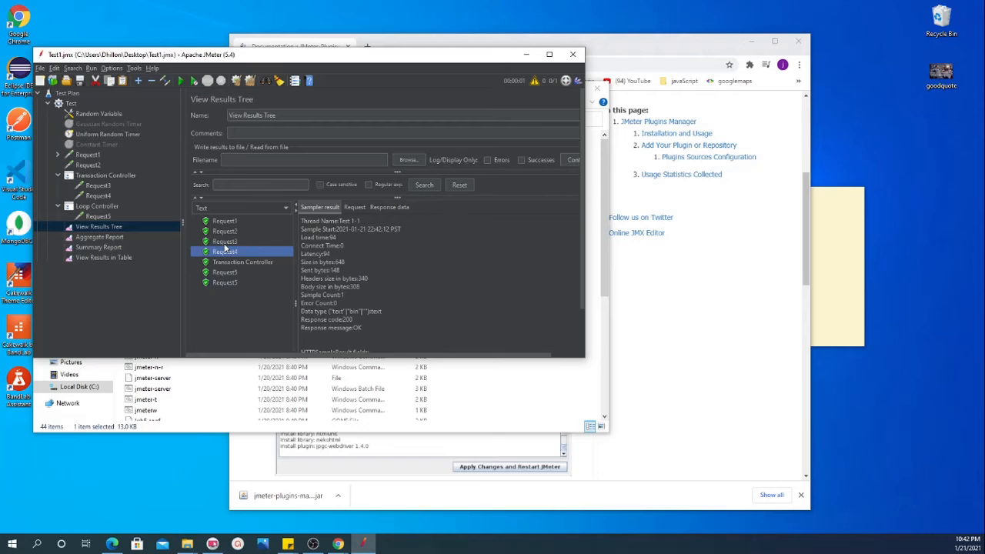
pyautogui.click(225, 242)
pyautogui.click(224, 254)
pyautogui.click(226, 244)
pyautogui.click(224, 254)
pyautogui.click(235, 264)
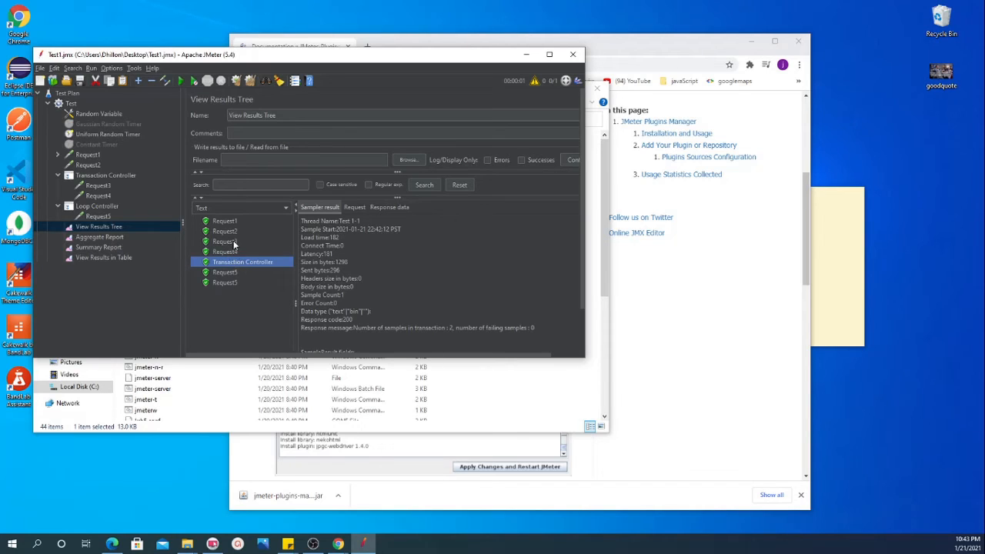
pyautogui.click(232, 241)
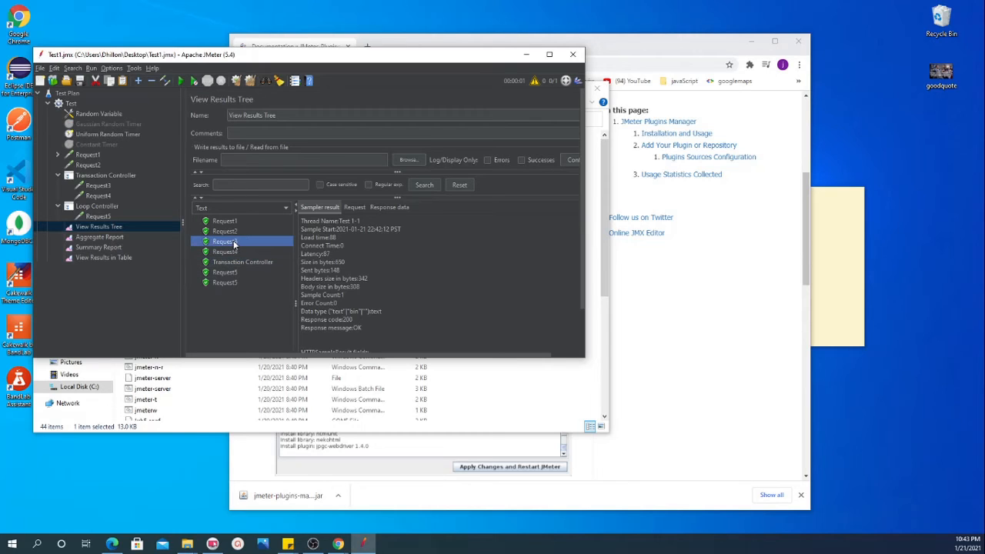
pyautogui.click(240, 263)
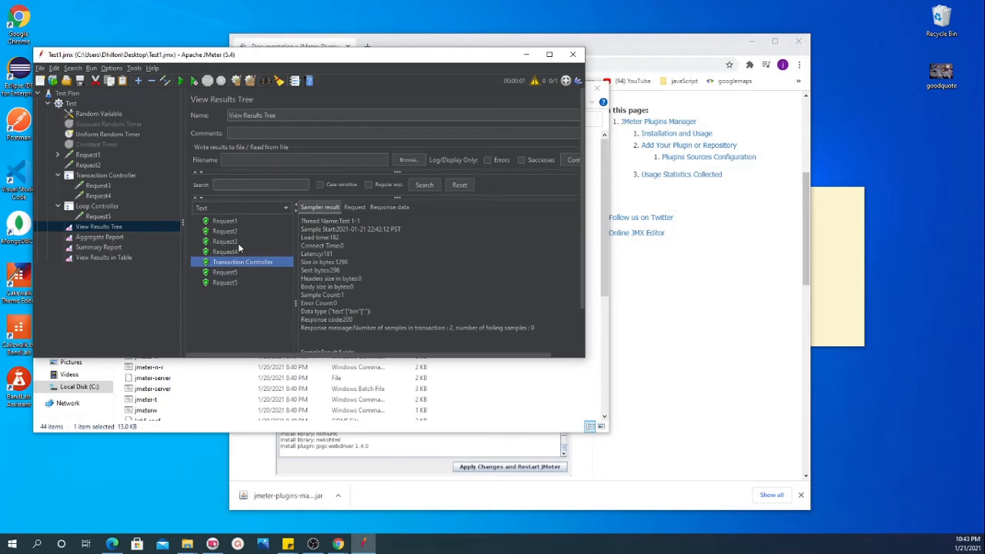
# Step: Review the Transaction Controller's settings alongside Request3's sampler result and the Aggregate Report
pyautogui.click(96, 176)
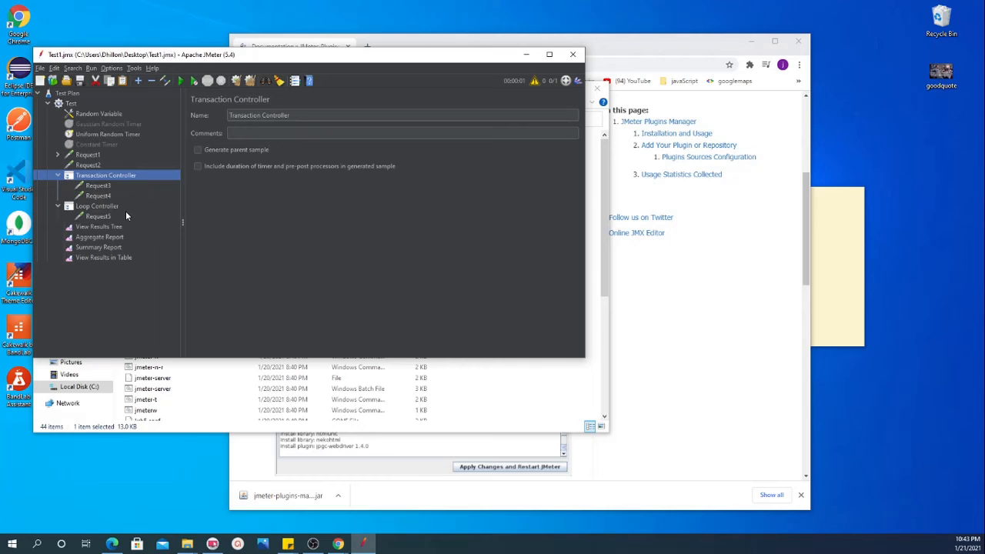
pyautogui.click(92, 226)
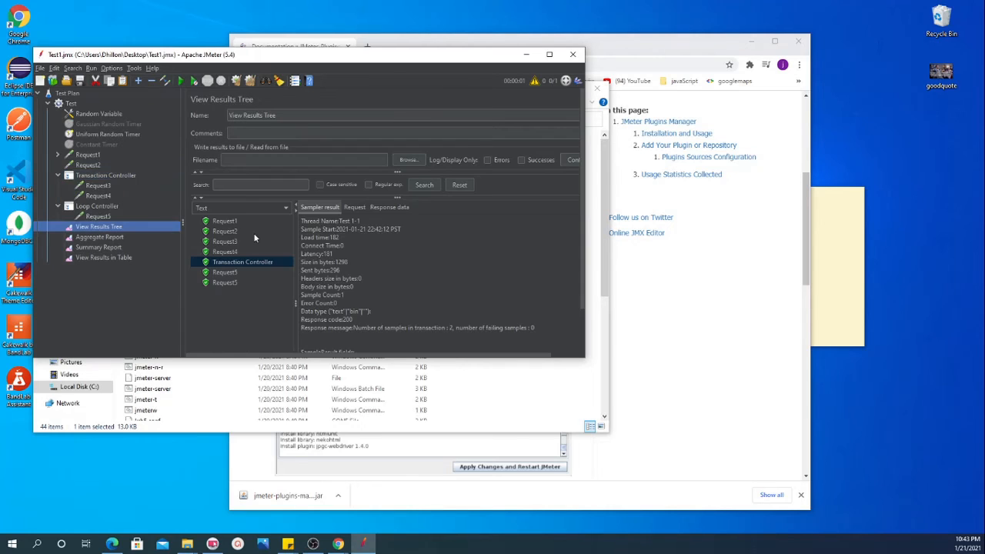
pyautogui.click(224, 244)
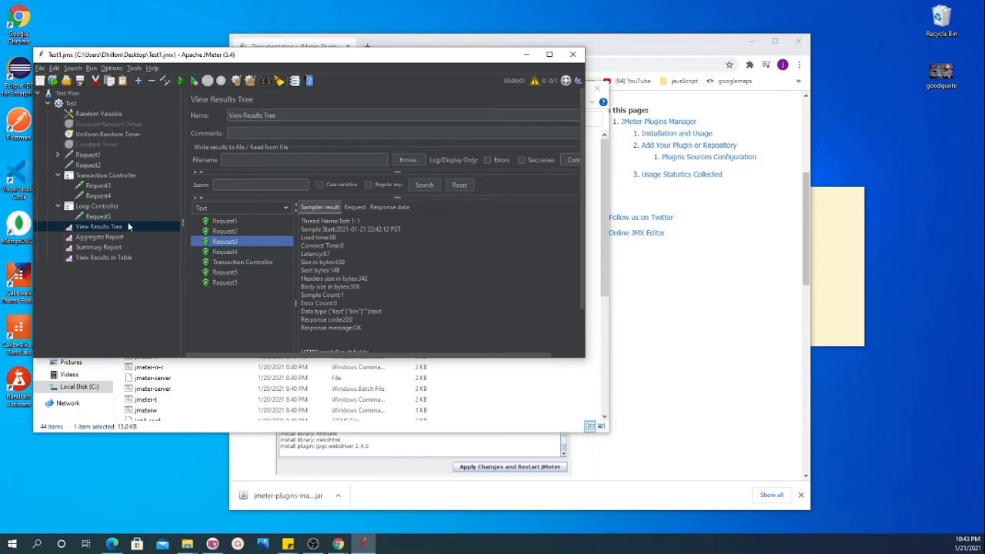
pyautogui.click(97, 237)
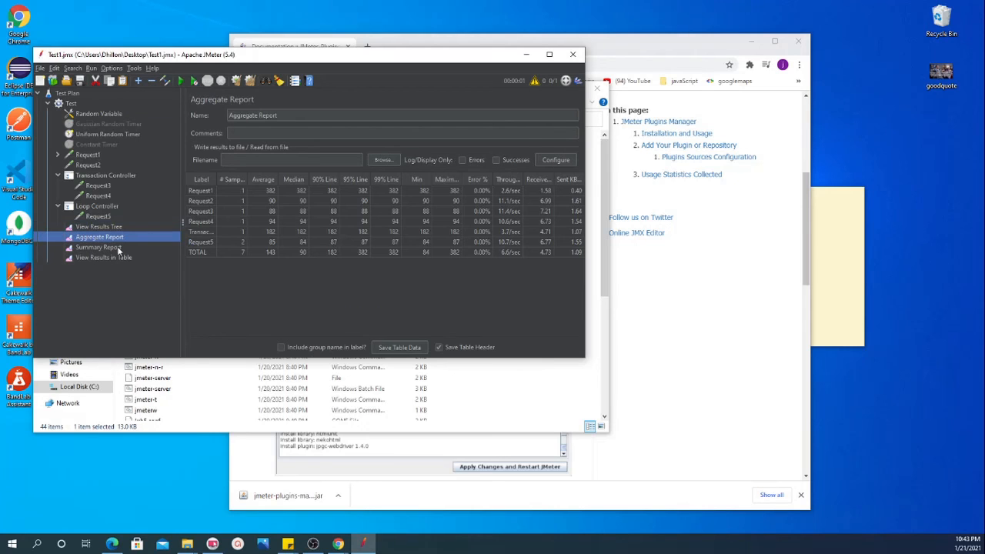
# Step: Enable Generate parent sample on the Transaction Controller and rerun the test plan with the old results cleared
pyautogui.click(87, 176)
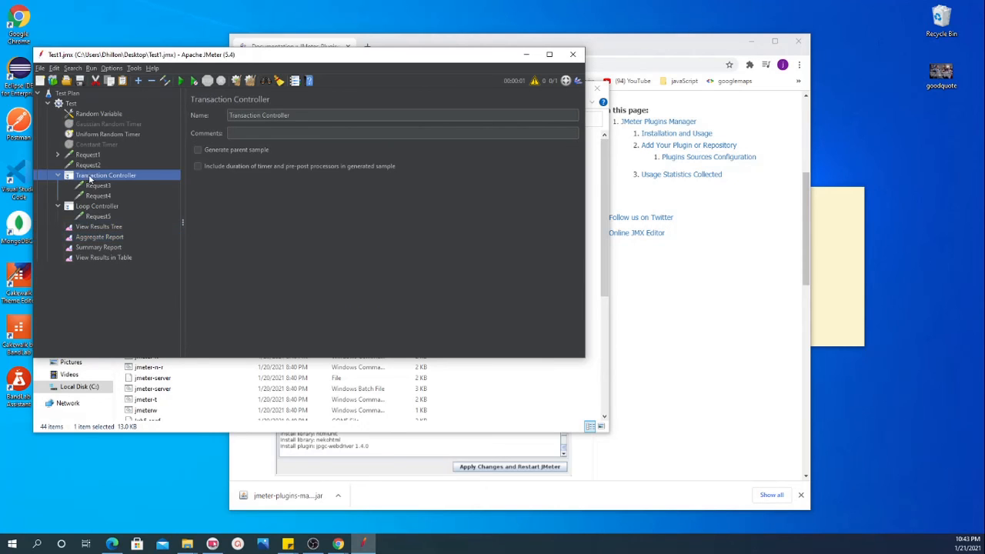
pyautogui.click(197, 152)
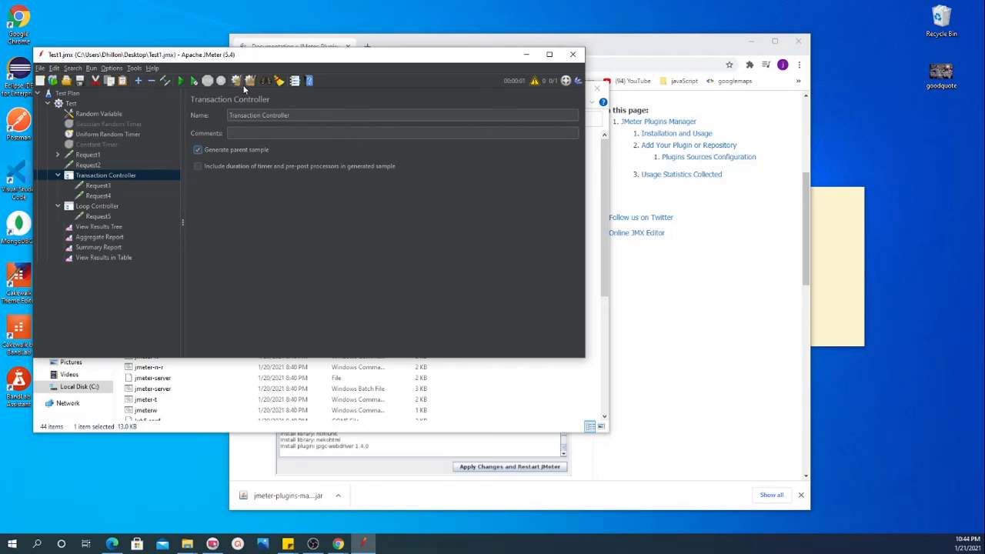
pyautogui.click(181, 80)
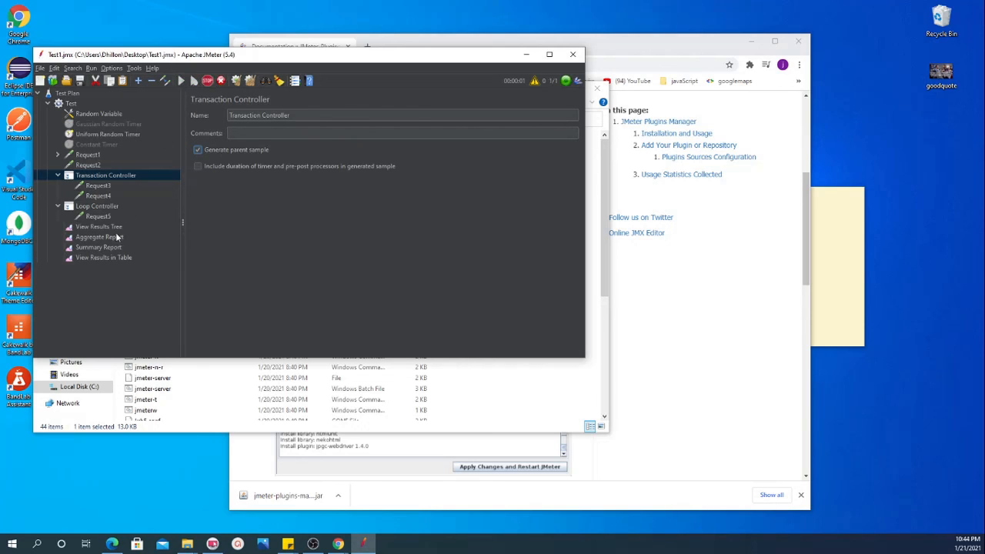
# Step: Expand the Transaction Controller result in View Results Tree and examine the requests nested under it
pyautogui.click(96, 228)
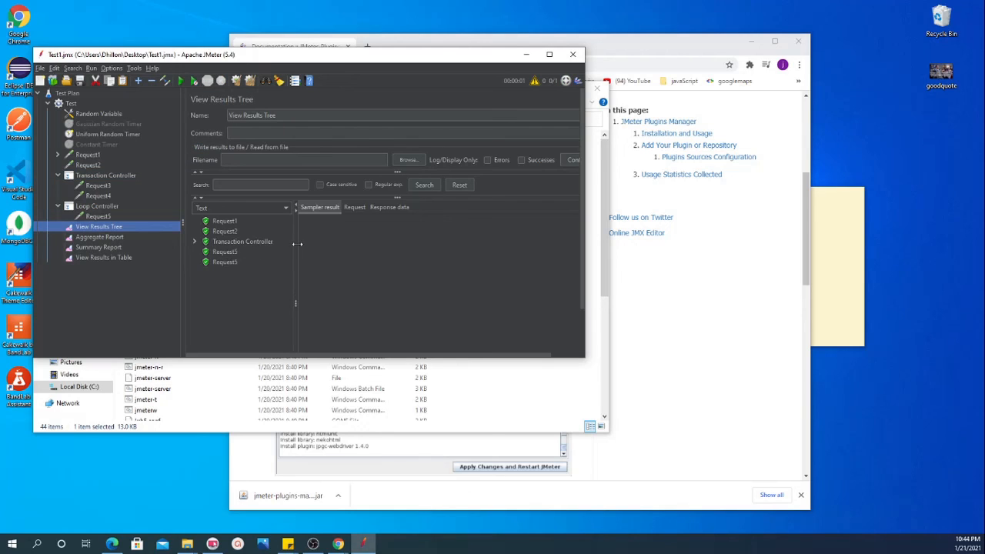
pyautogui.click(195, 241)
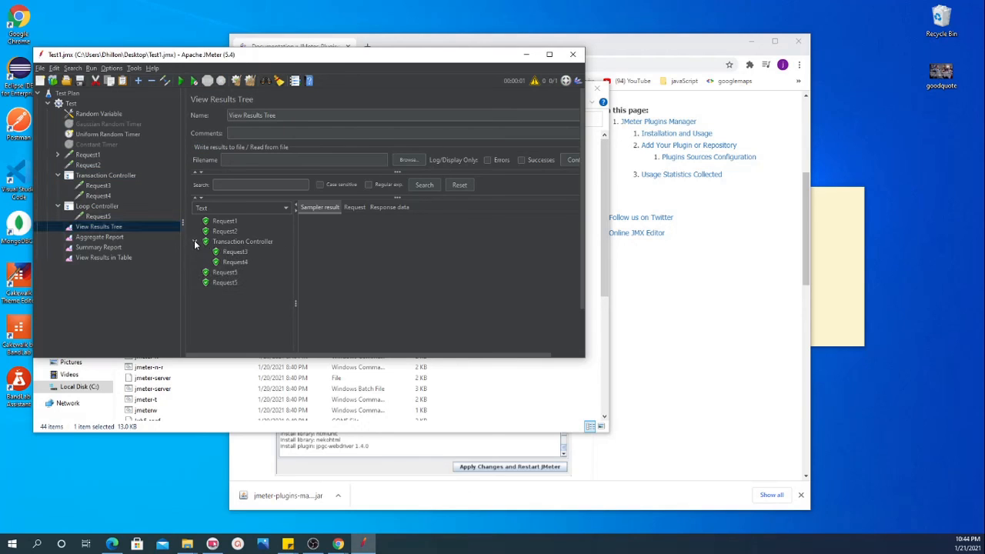
pyautogui.doubleClick(234, 243)
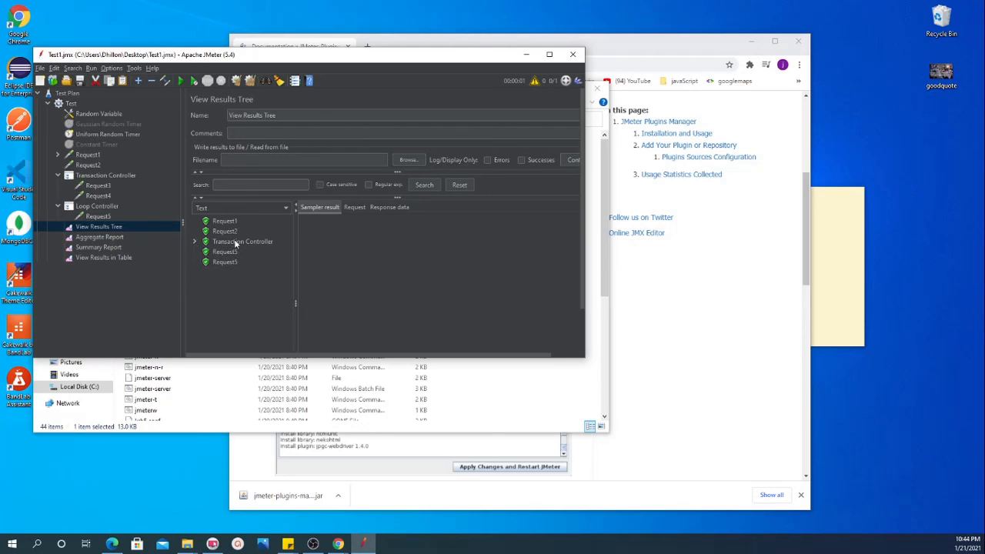
# Step: Widen the Aggregate Report's Label column to fit the Transaction Controller row's name, and open the Summary Report
pyautogui.click(108, 237)
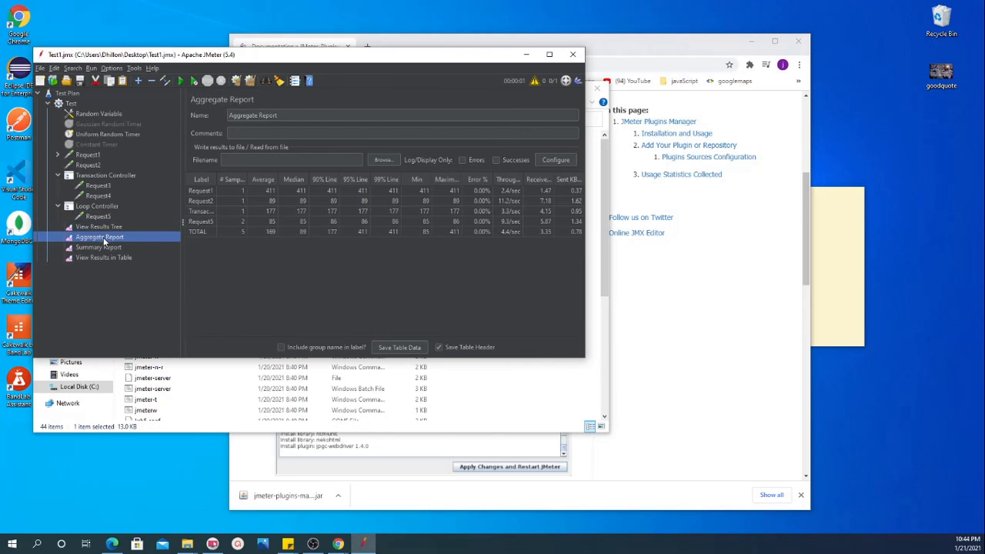
pyautogui.click(200, 212)
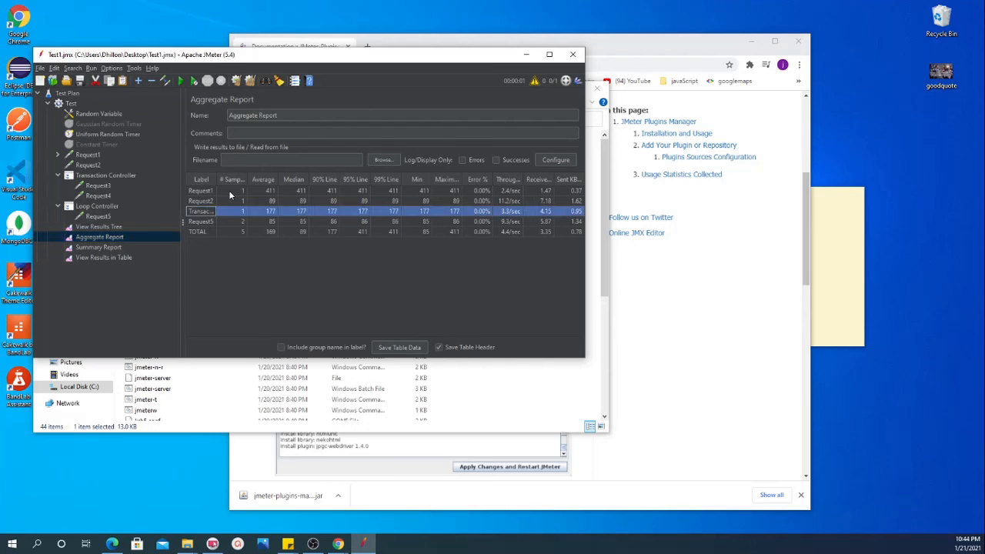
pyautogui.moveTo(217, 179); pyautogui.dragTo(253, 179)
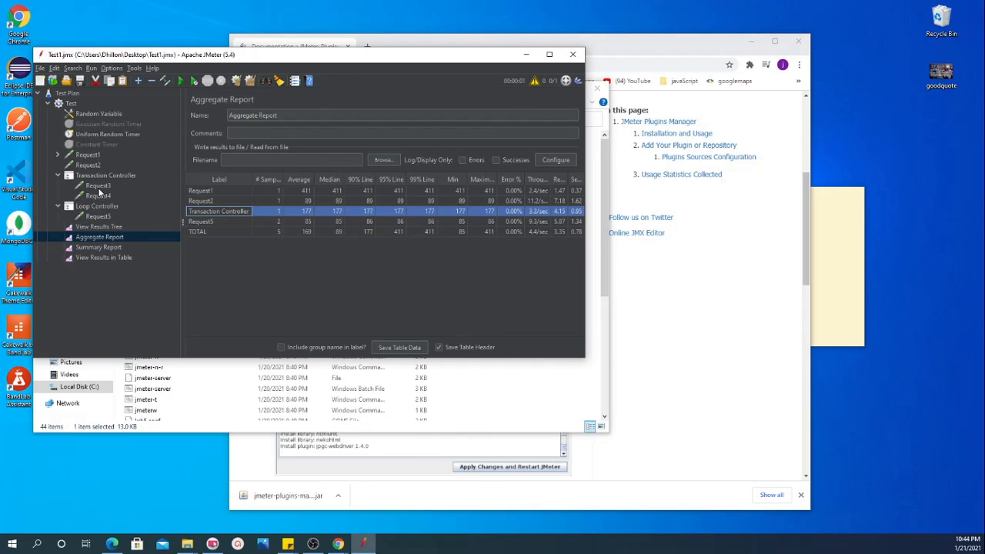
pyautogui.click(99, 248)
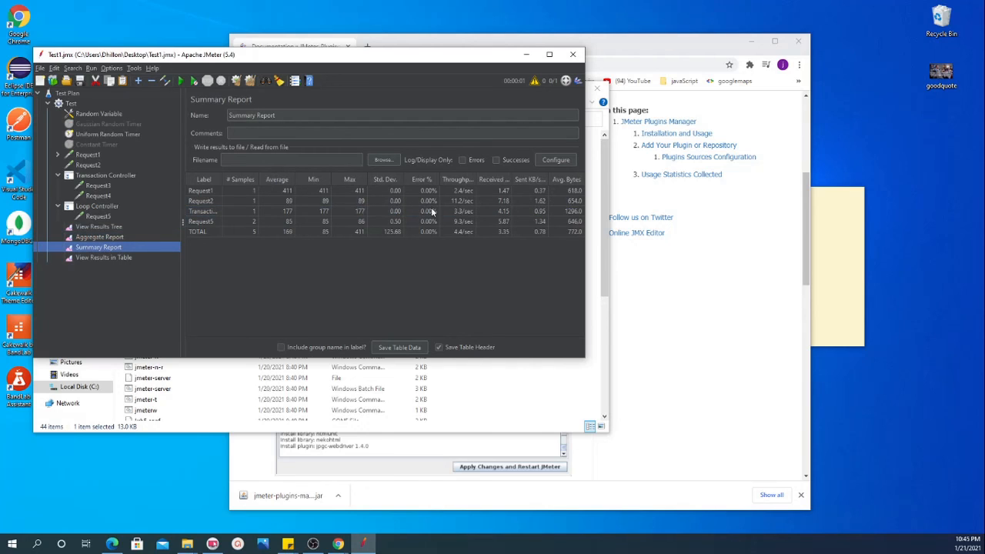